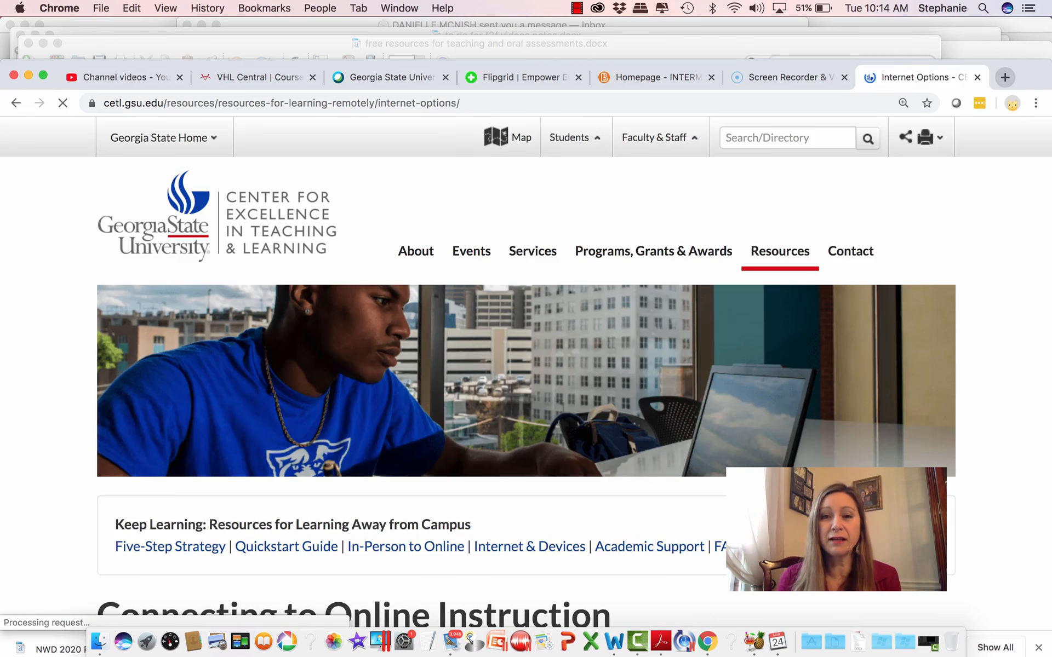
Read the free and low-cost Internet offers from Comcast, Charter/Spectrum and AT&T on the Internet Options page
scroll(526, 384, "down", 6)
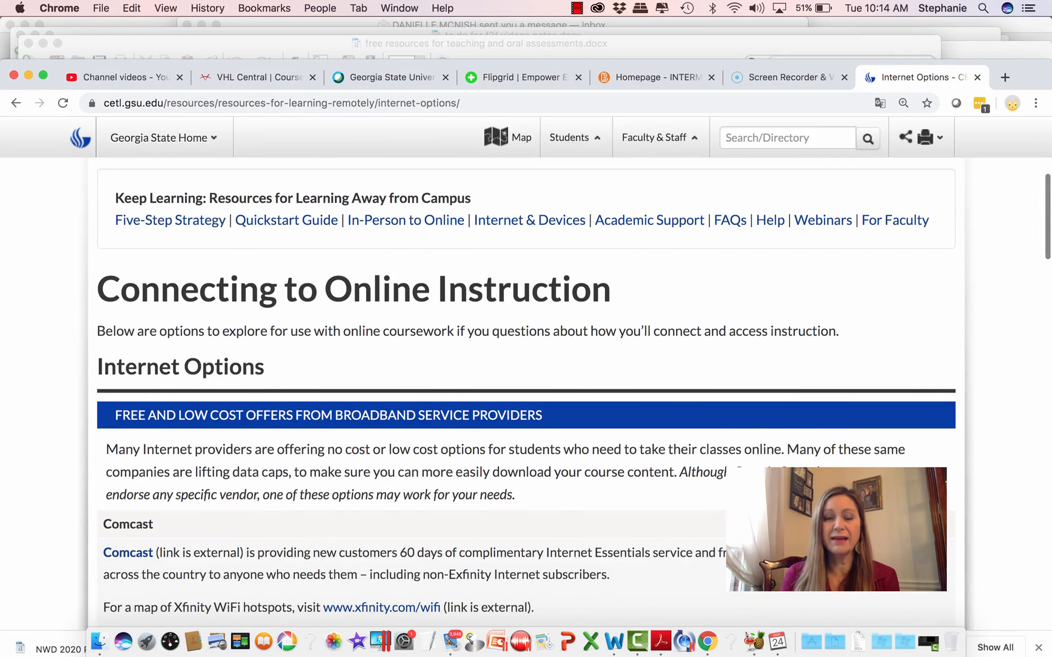
scroll(526, 383, "down", 3)
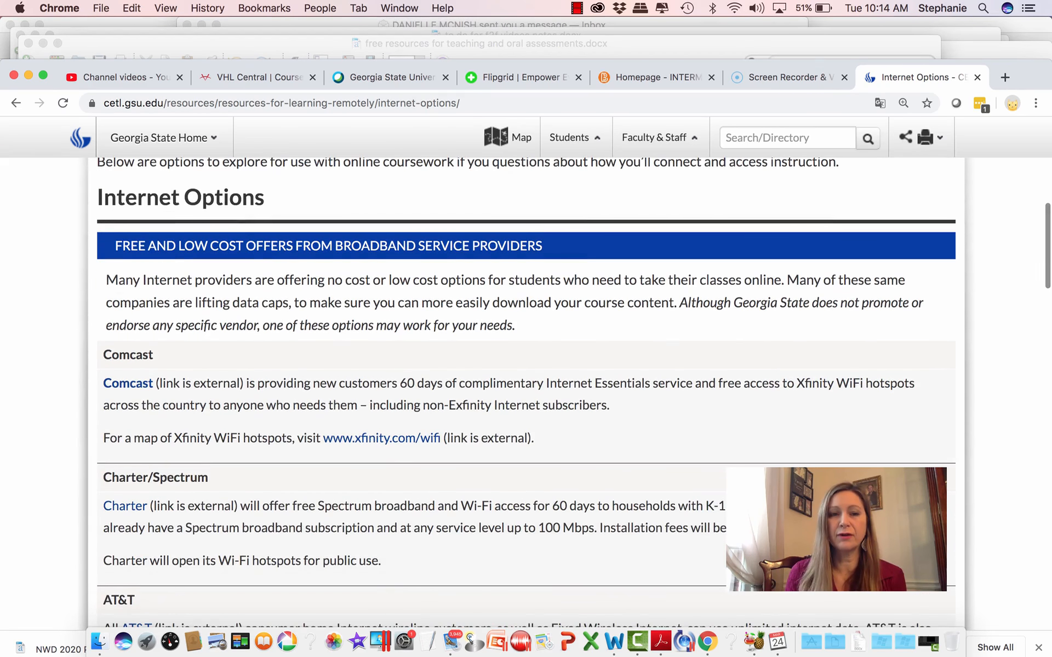
scroll(526, 383, "down", 1)
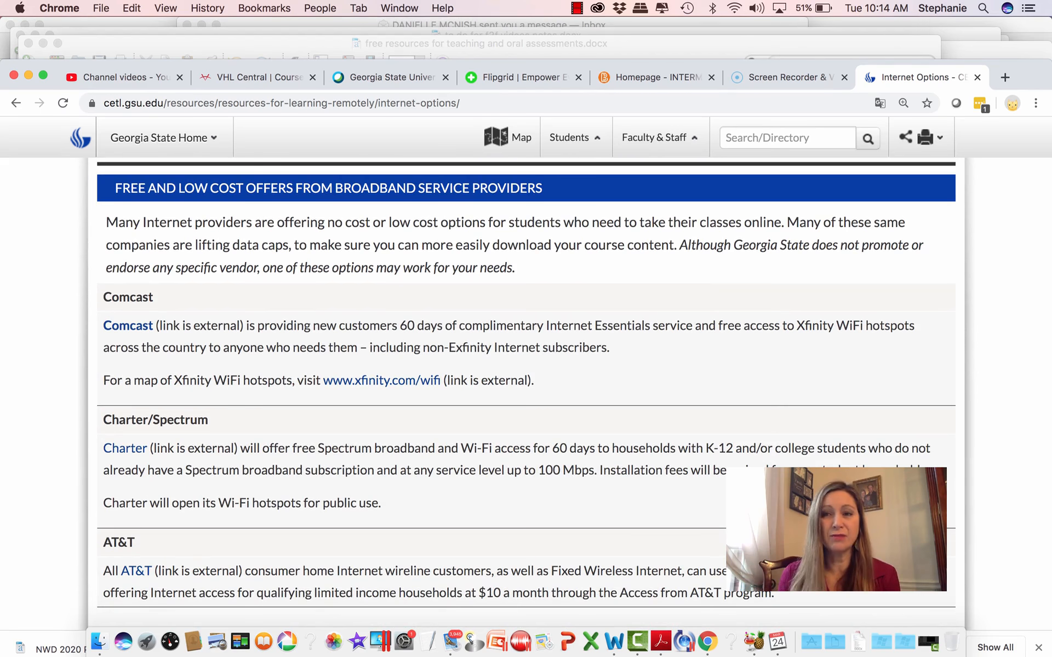
scroll(526, 384, "down", 1)
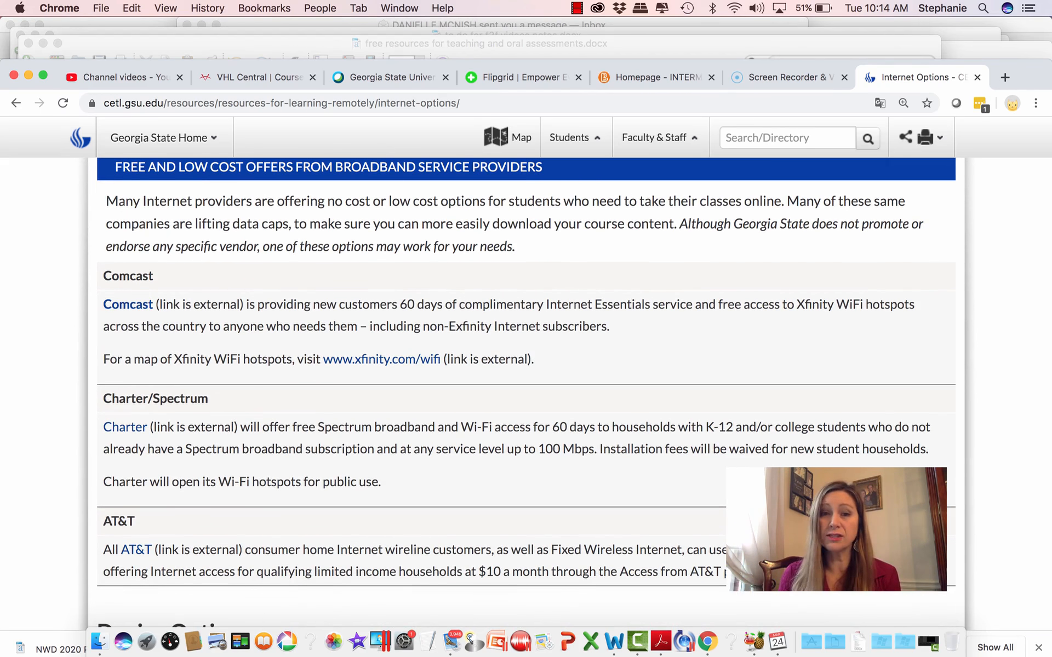
scroll(526, 384, "down", 1)
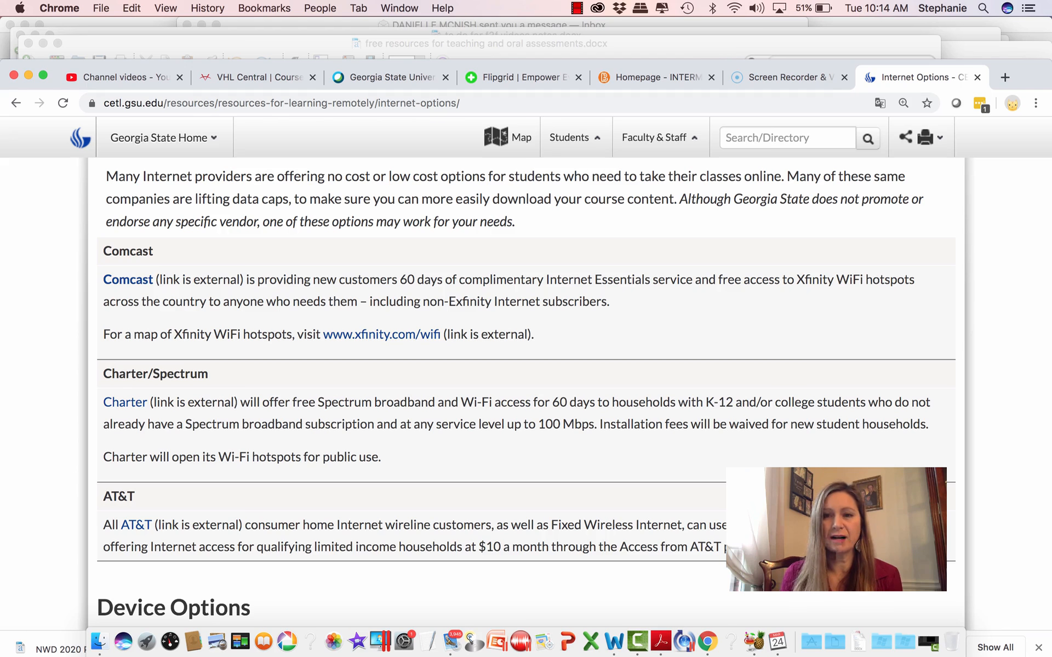
scroll(526, 384, "down", 1)
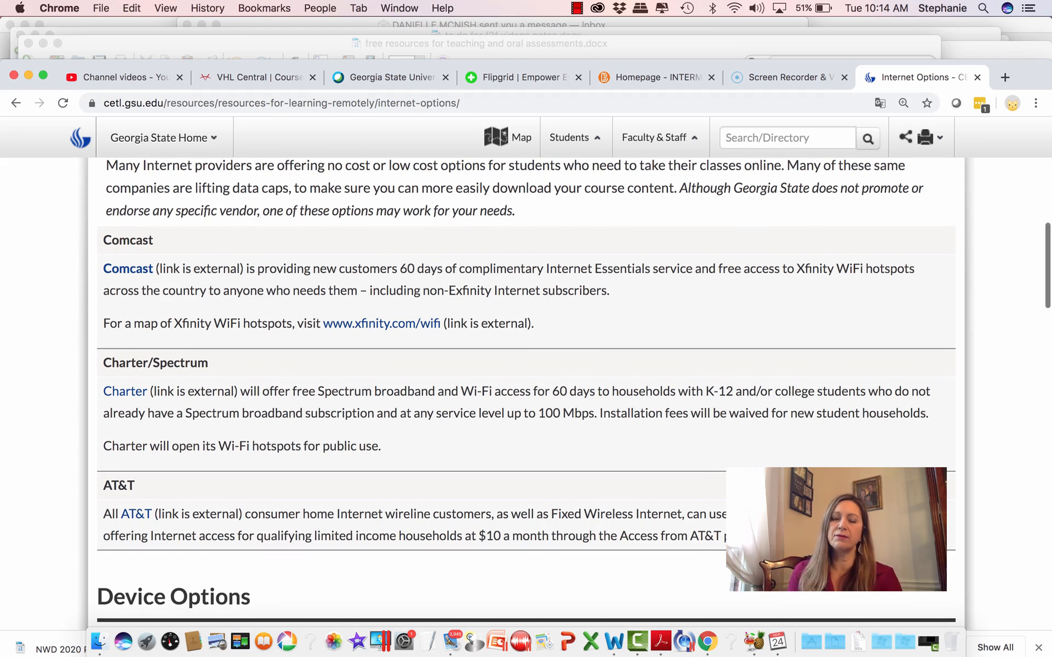
scroll(526, 383, "down", 3)
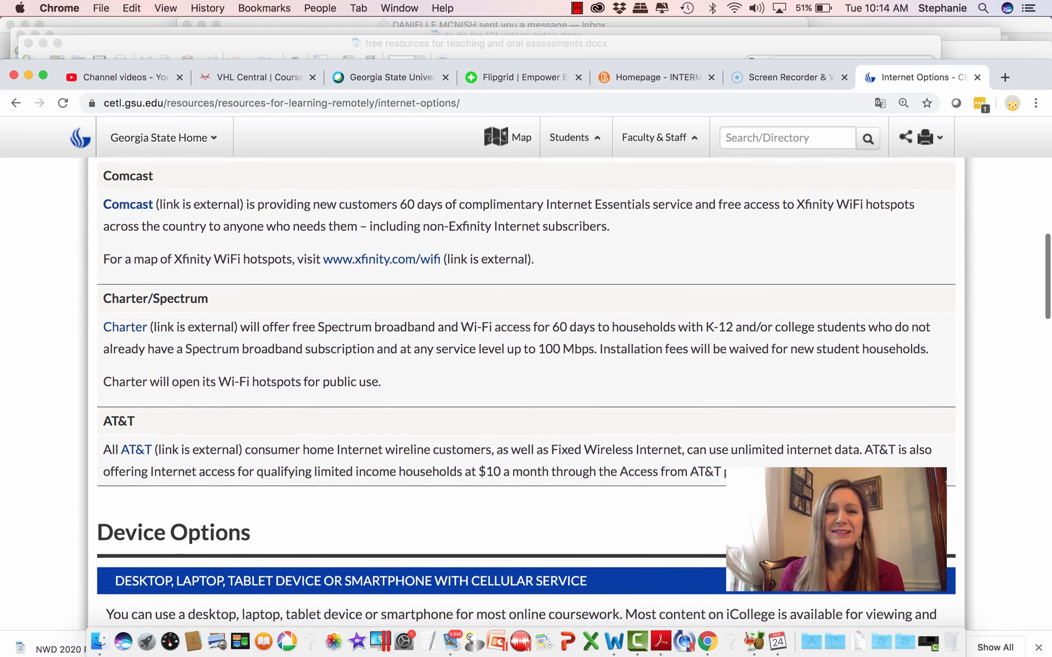
scroll(526, 383, "down", 4)
scroll(525, 384, "down", 10)
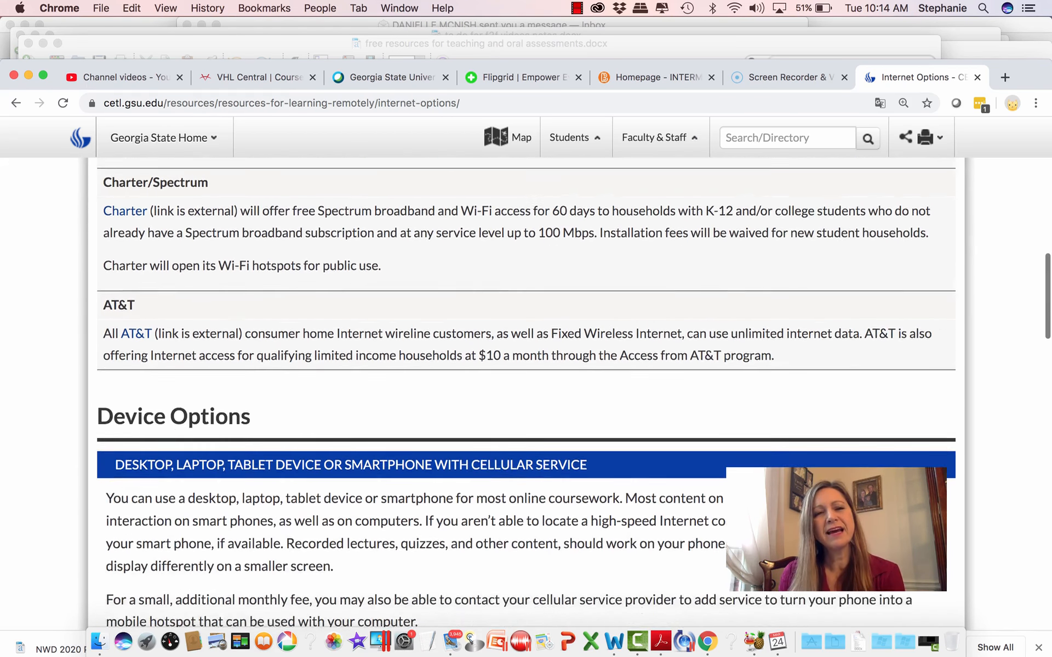
Examine the Device Options guidance and the connection support form, including its device, Internet and student contact sections
scroll(526, 383, "down", 3)
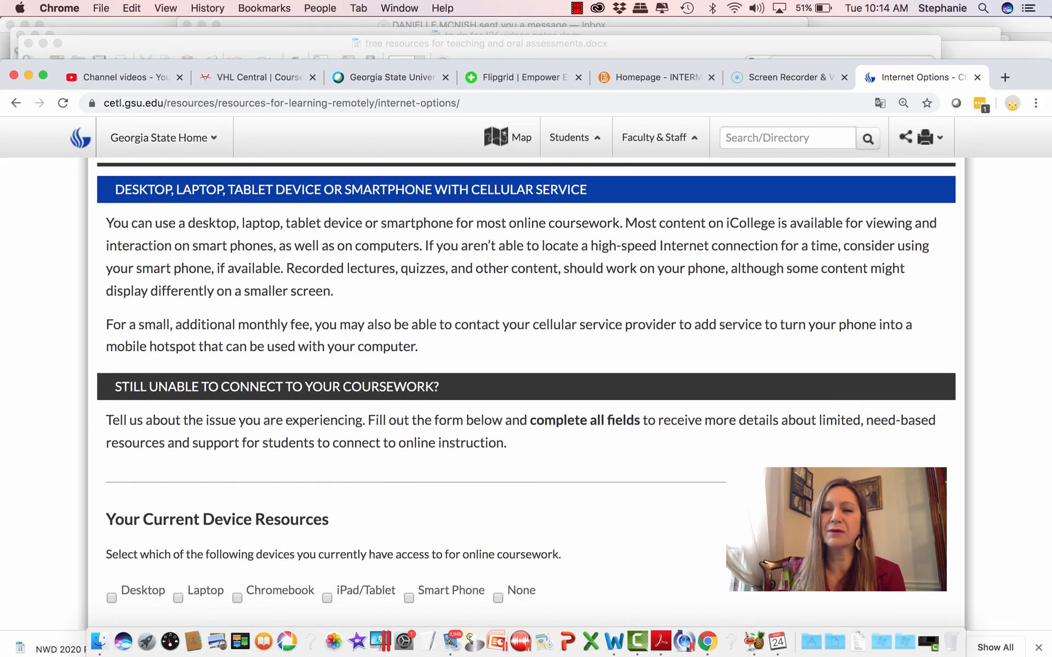
scroll(526, 383, "down", 1)
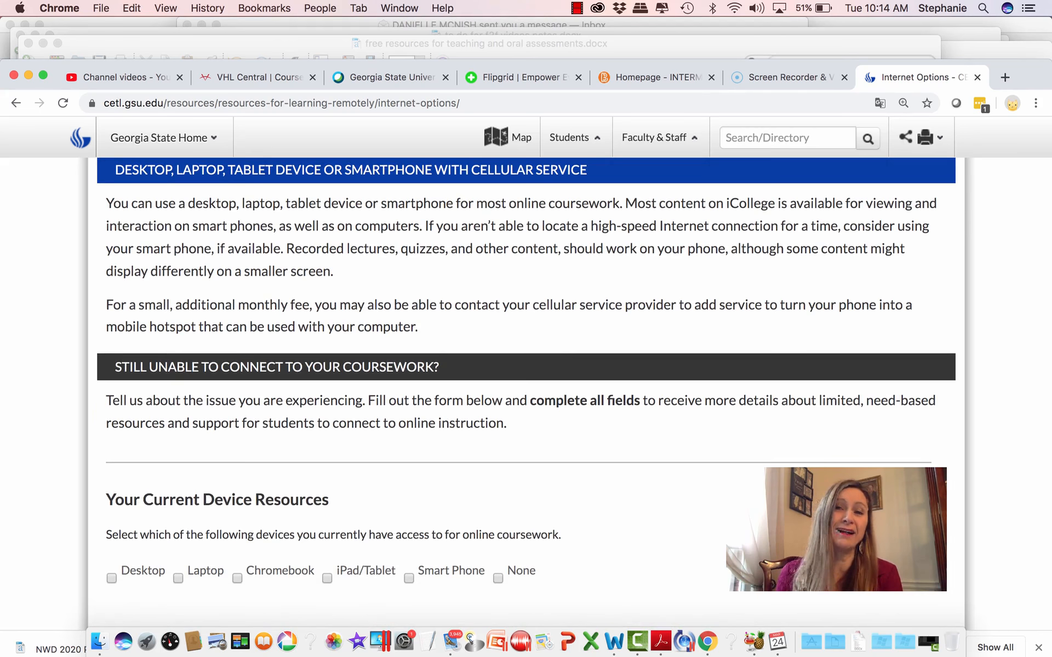
scroll(526, 383, "down", 5)
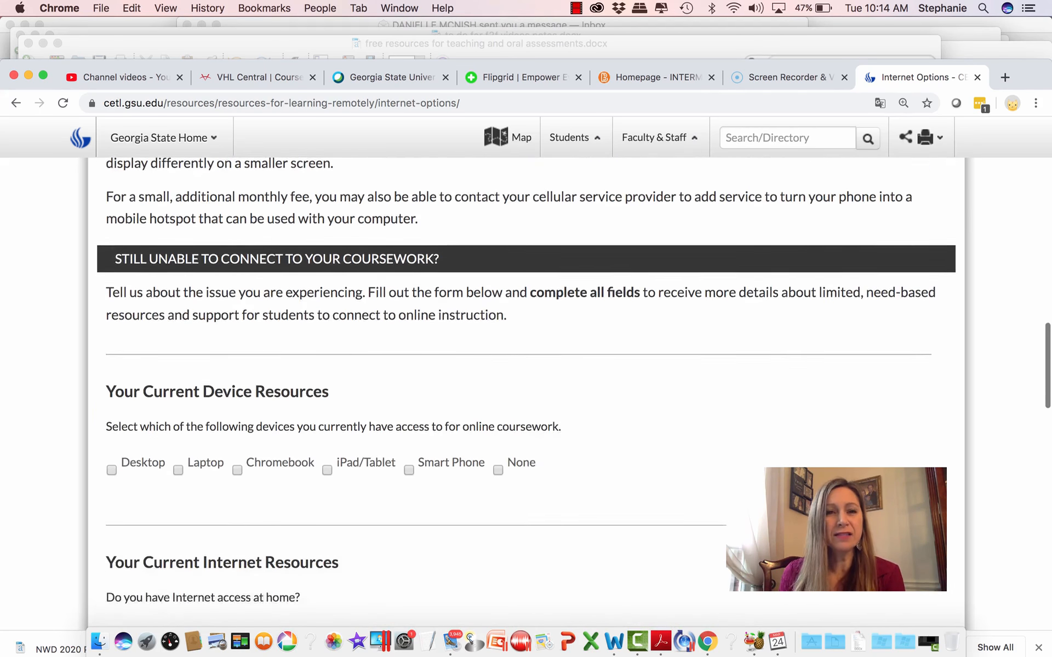
scroll(526, 383, "down", 8)
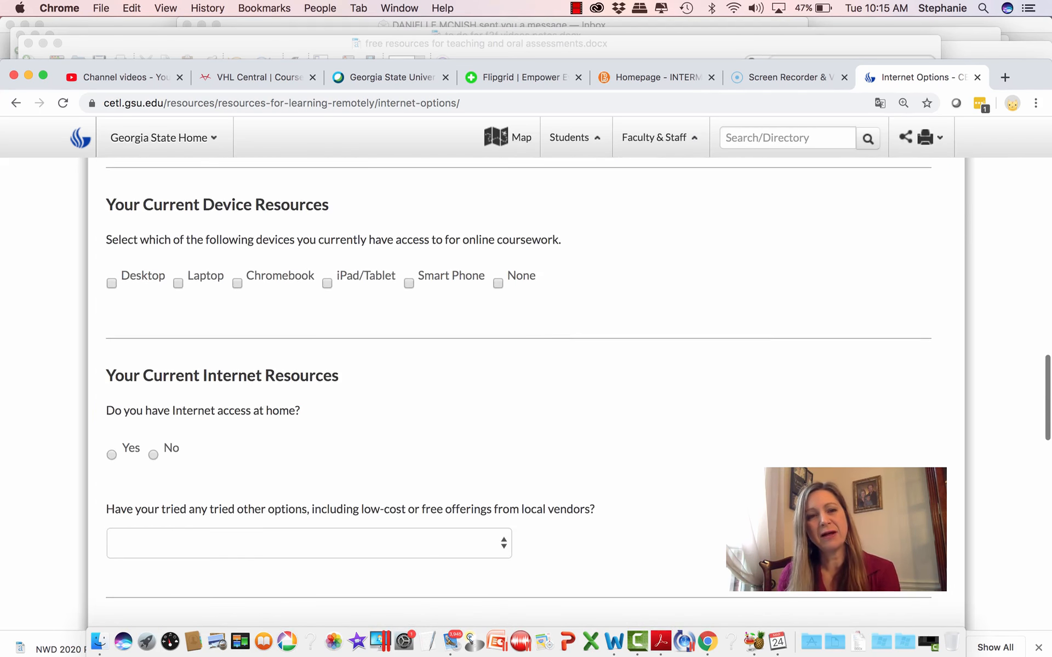
scroll(526, 383, "down", 20)
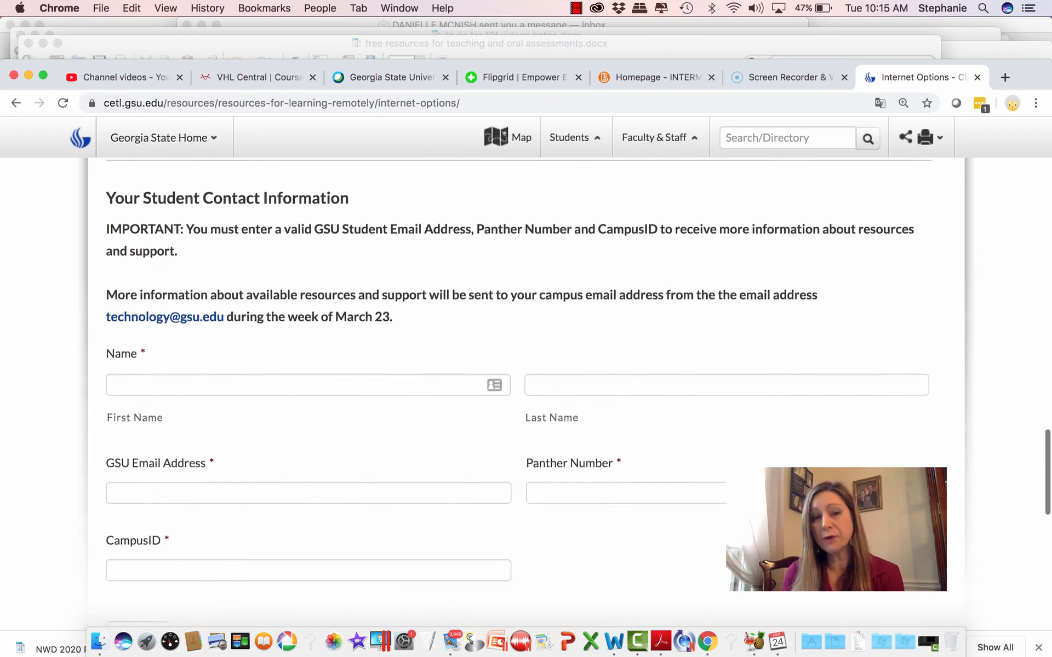
scroll(653, 258, "down", 13)
scroll(653, 258, "up", 20)
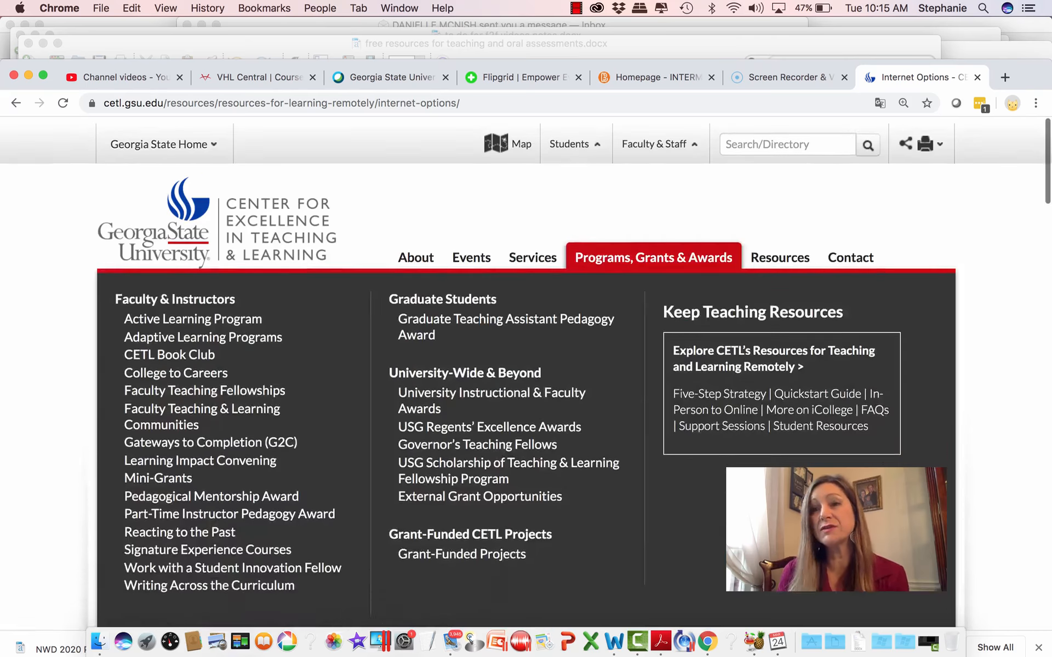
scroll(526, 384, "down", 1)
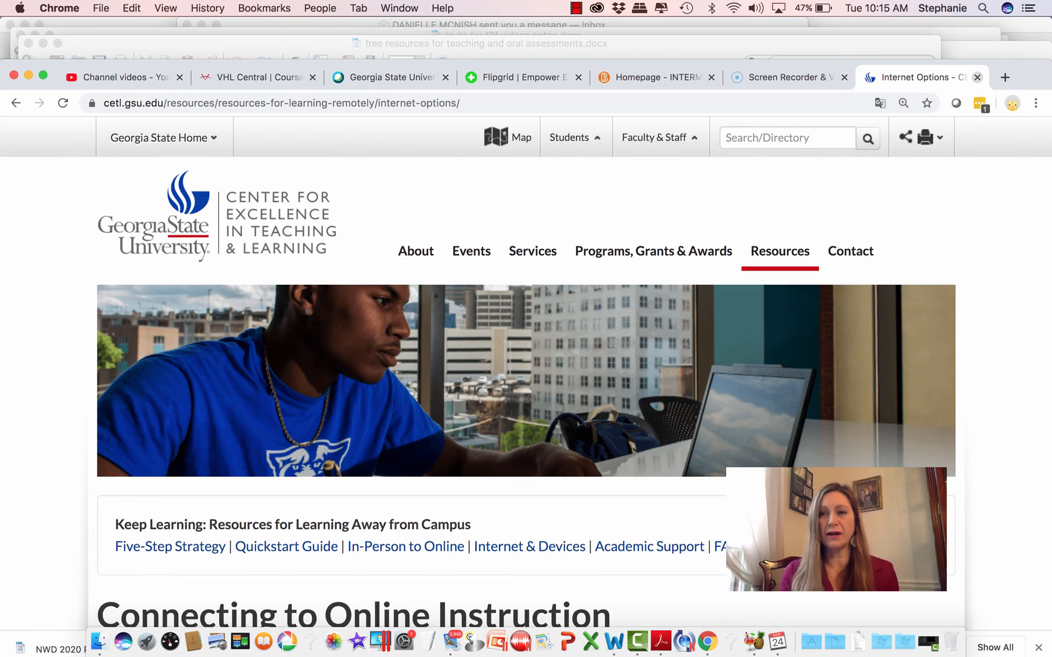
Close the Internet Options page and switch to the Word document's list of free student communication, oral assessment and teaching tools
left_click(977, 77)
left_click(739, 46)
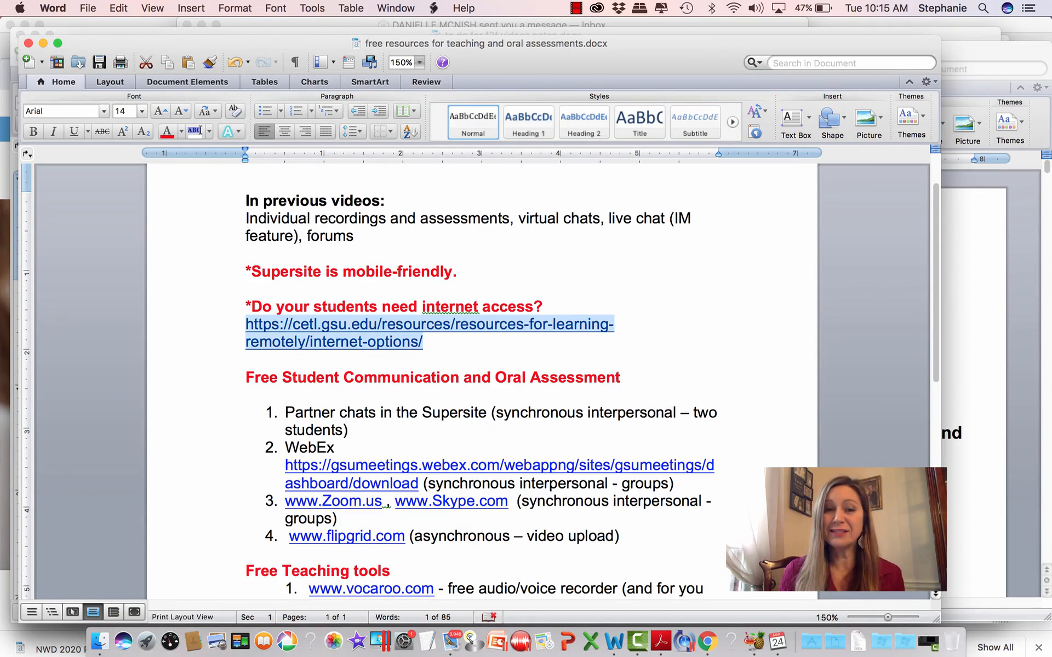
left_click(247, 358)
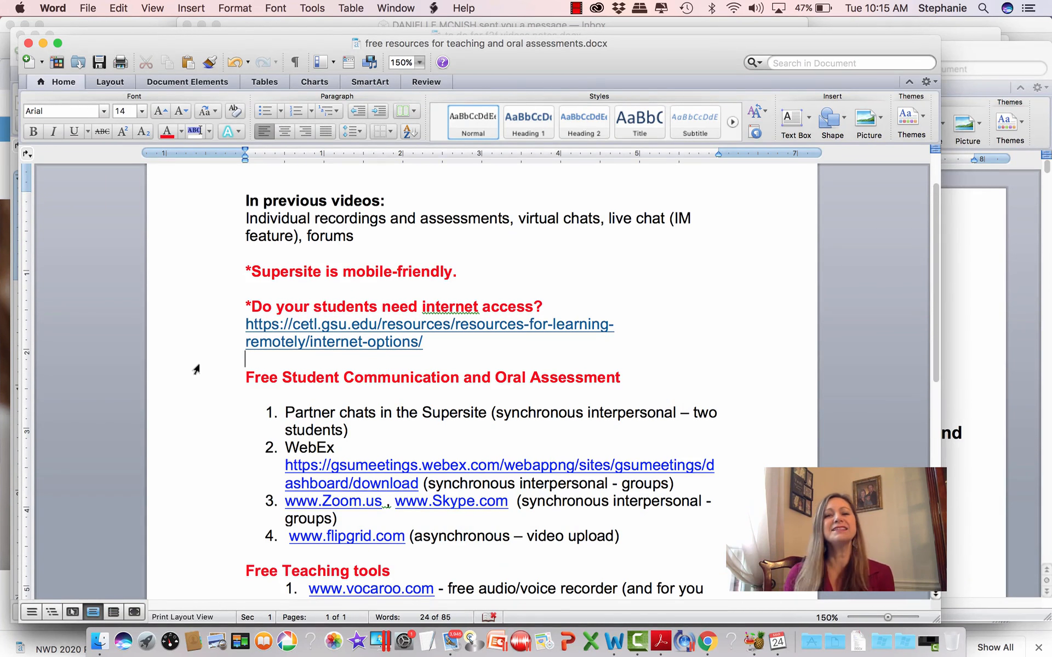
scroll(197, 372, "down", 3)
scroll(202, 372, "down", 4)
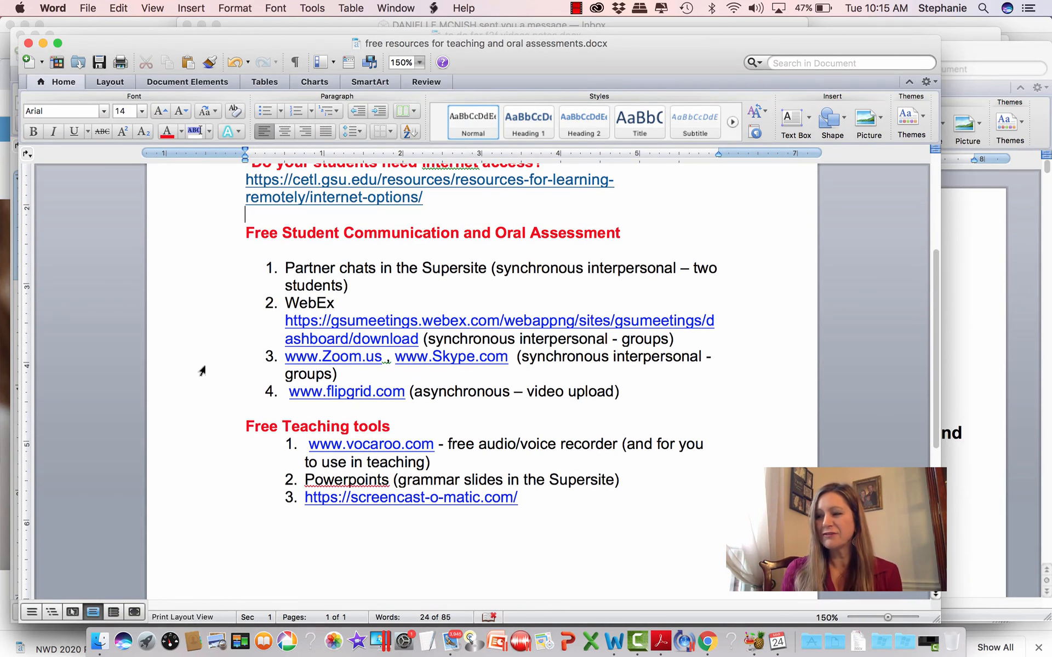
scroll(202, 371, "down", 1)
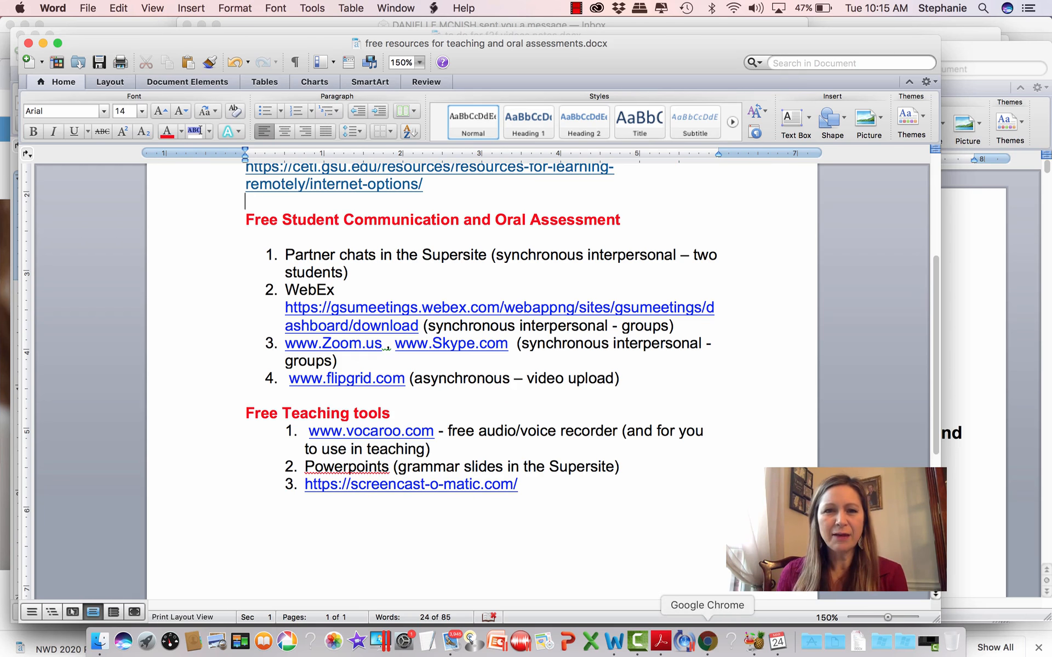
Switch to VHL Central in Chrome and open the content activities for the SPAN 1001 Spring 2020 course
left_click(707, 642)
left_click(269, 77)
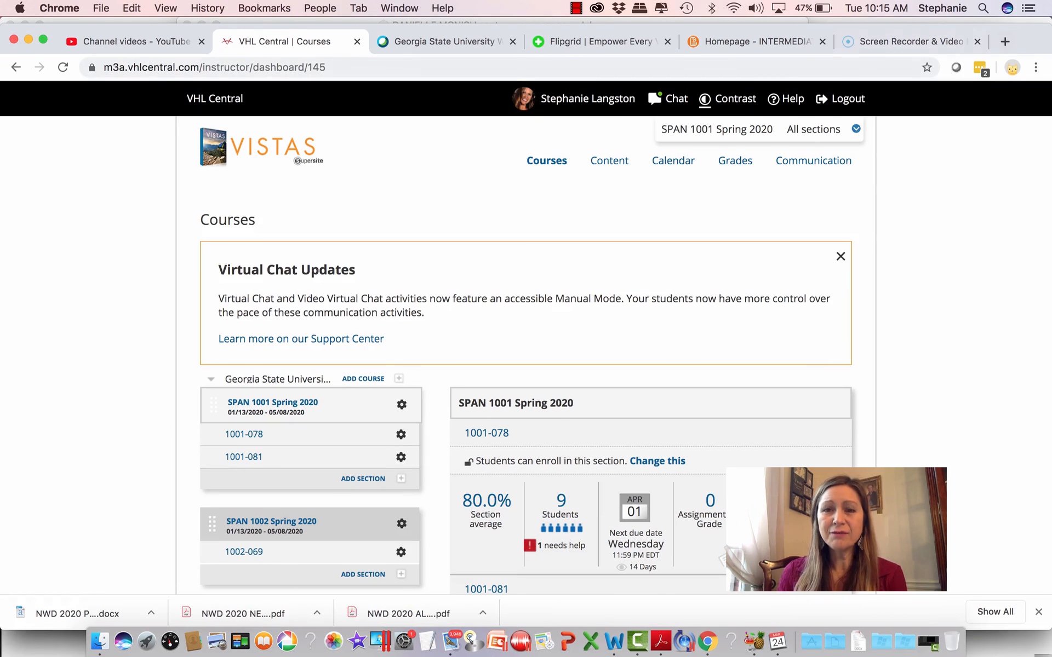
left_click(629, 188)
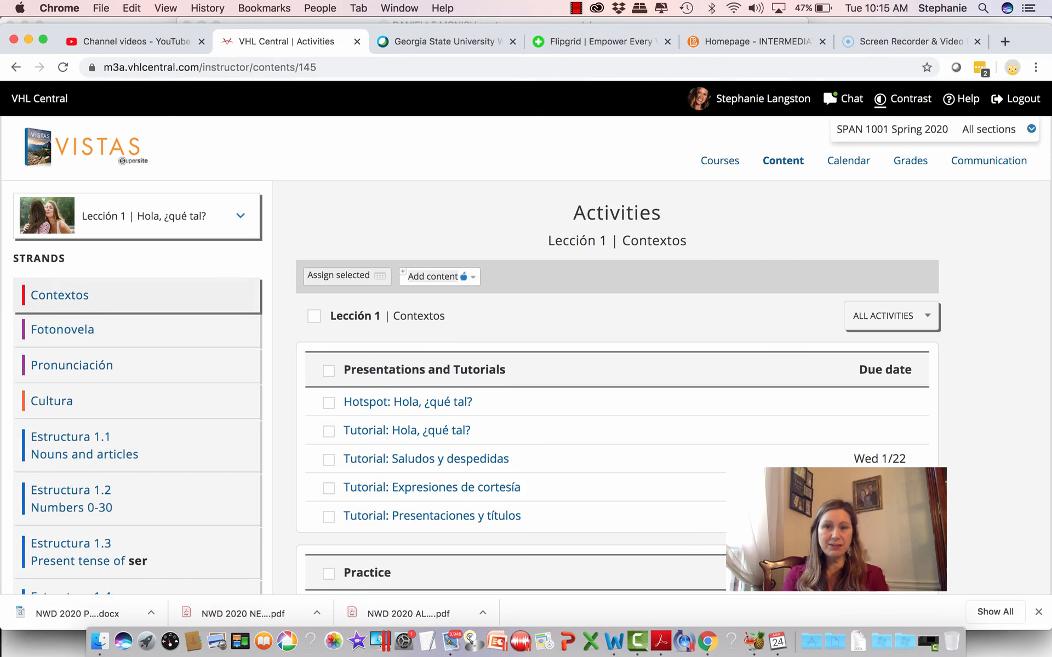
Open the Diálogos video virtual chat from the Communication activities of Lección 1 Contextos and view its player
scroll(364, 417, "down", 5)
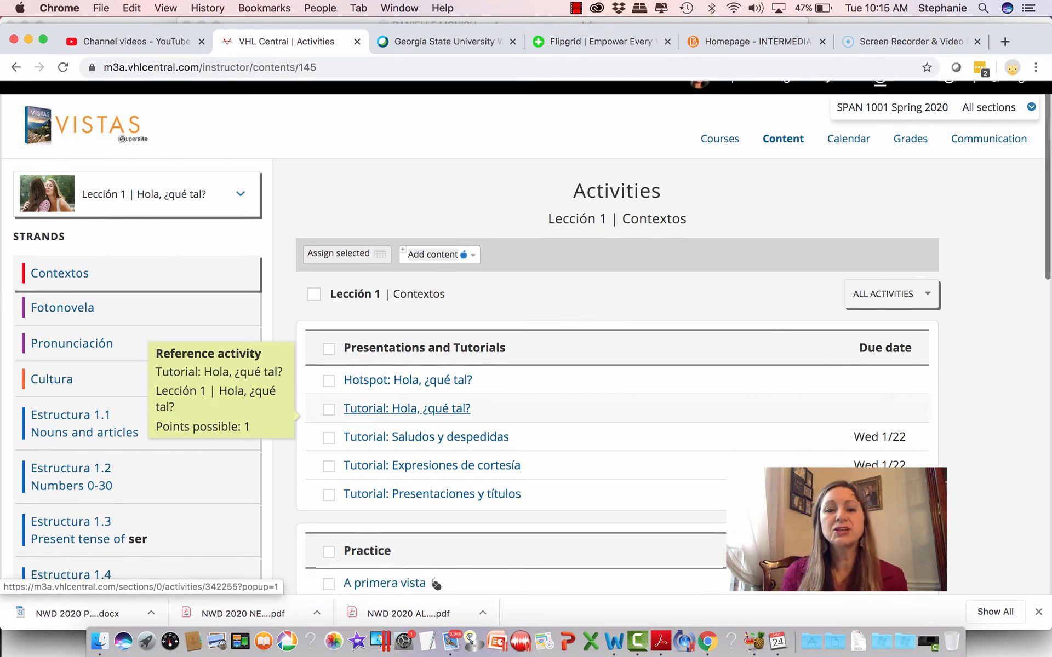
scroll(364, 405, "down", 6)
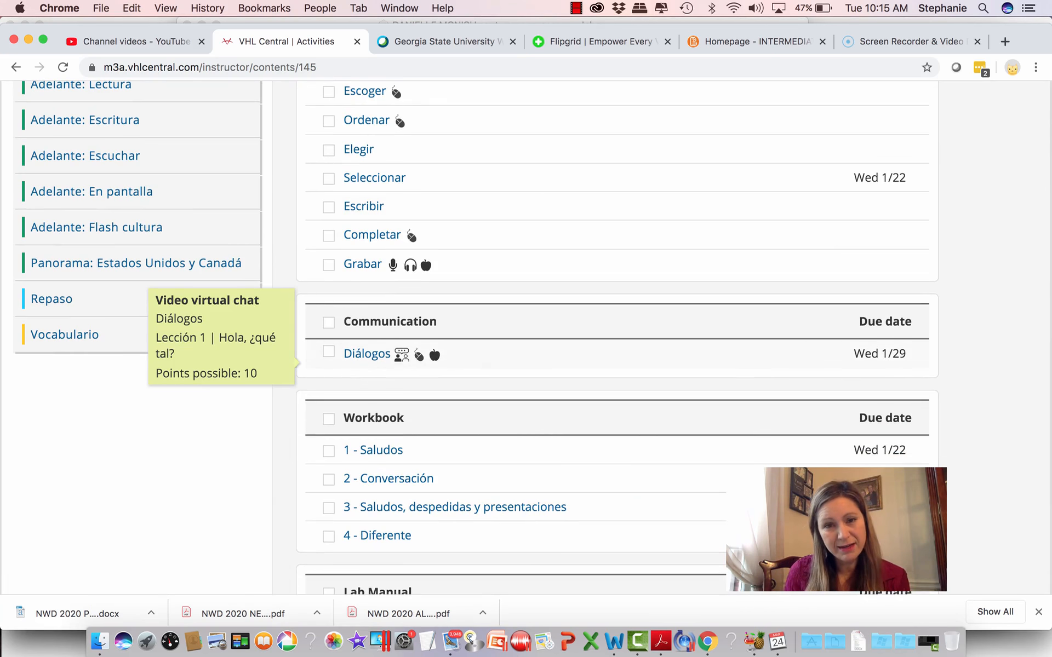
left_click(367, 354)
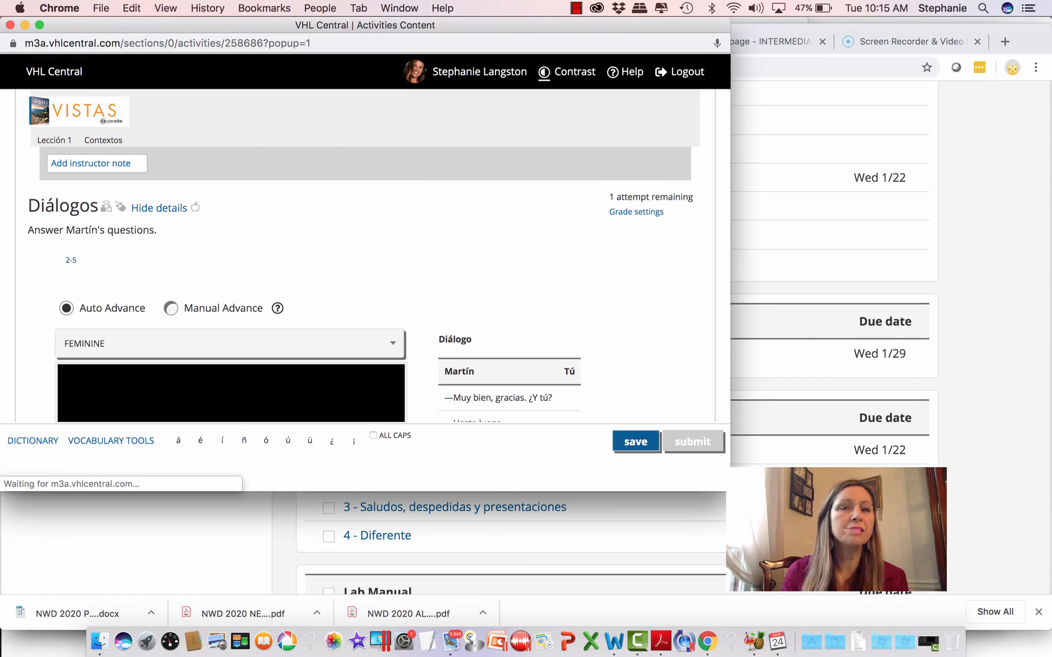
scroll(362, 247, "down", 4)
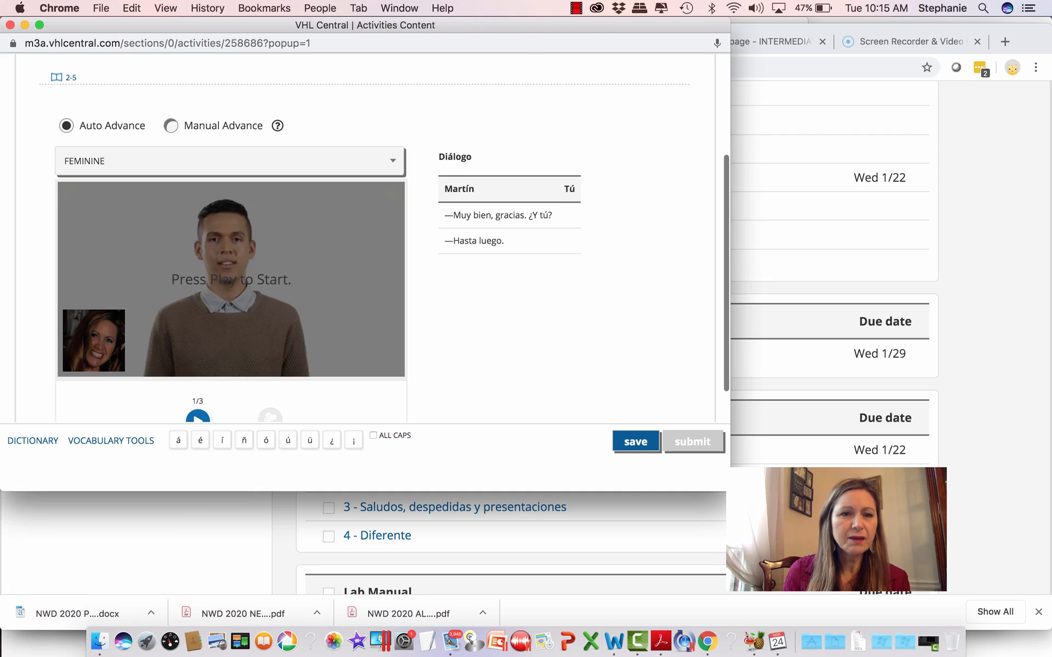
Try Manual Advance for the Diálogos chat, restore Auto Advance and close the activity
left_click(171, 126)
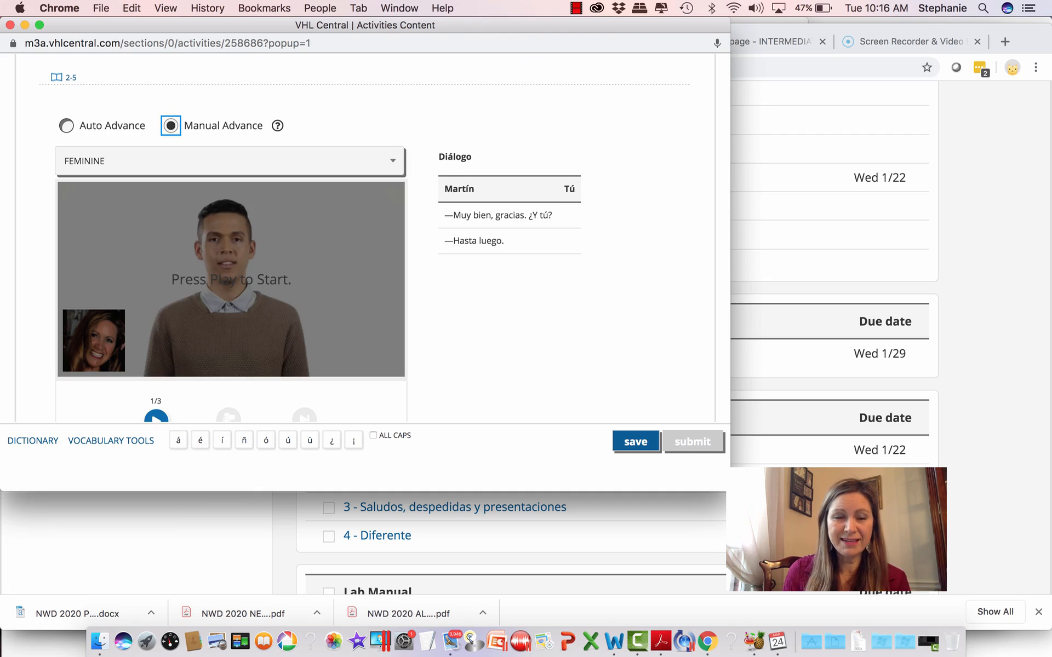
left_click(66, 126)
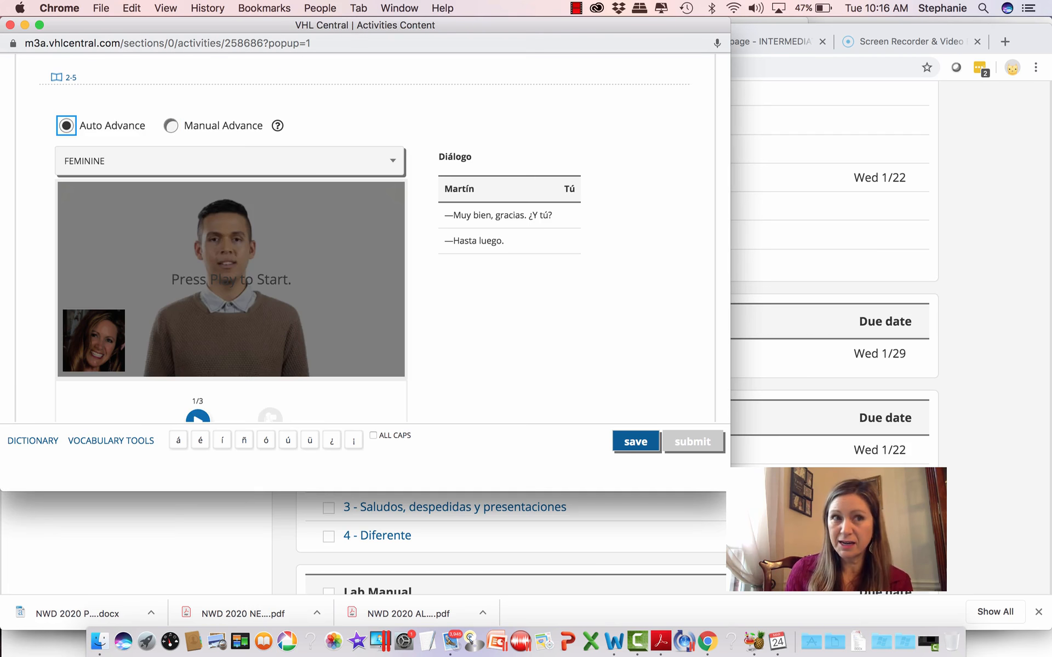
left_click(9, 25)
Open the Lección 1 activities for Estructura 1.3, Present tense of ser
scroll(137, 167, "down", 3)
scroll(137, 167, "up", 4)
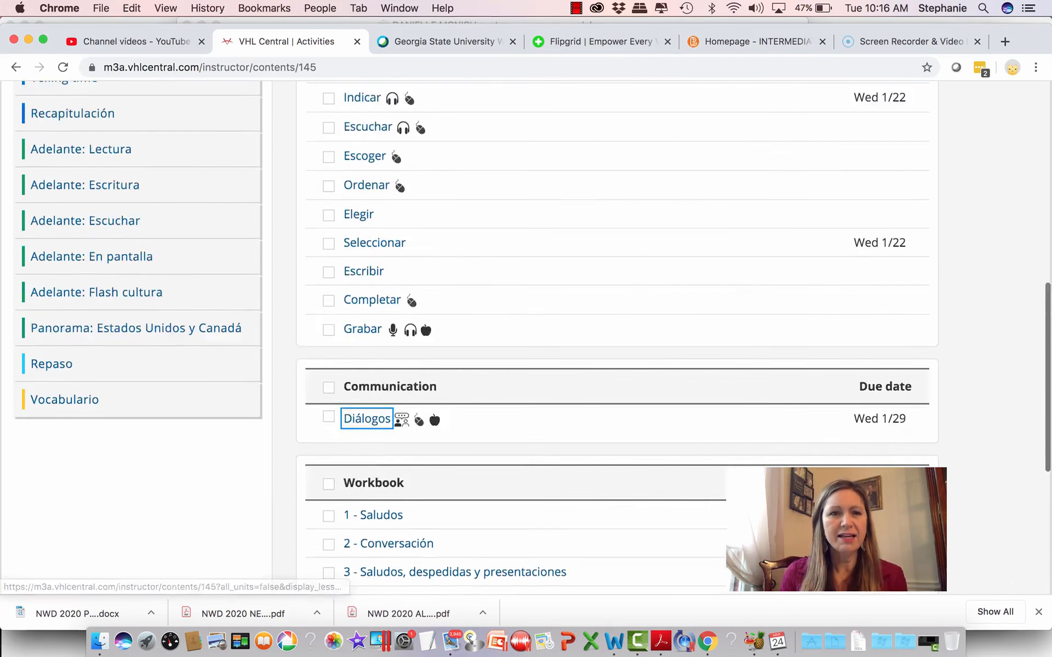
scroll(525, 328, "up", 6)
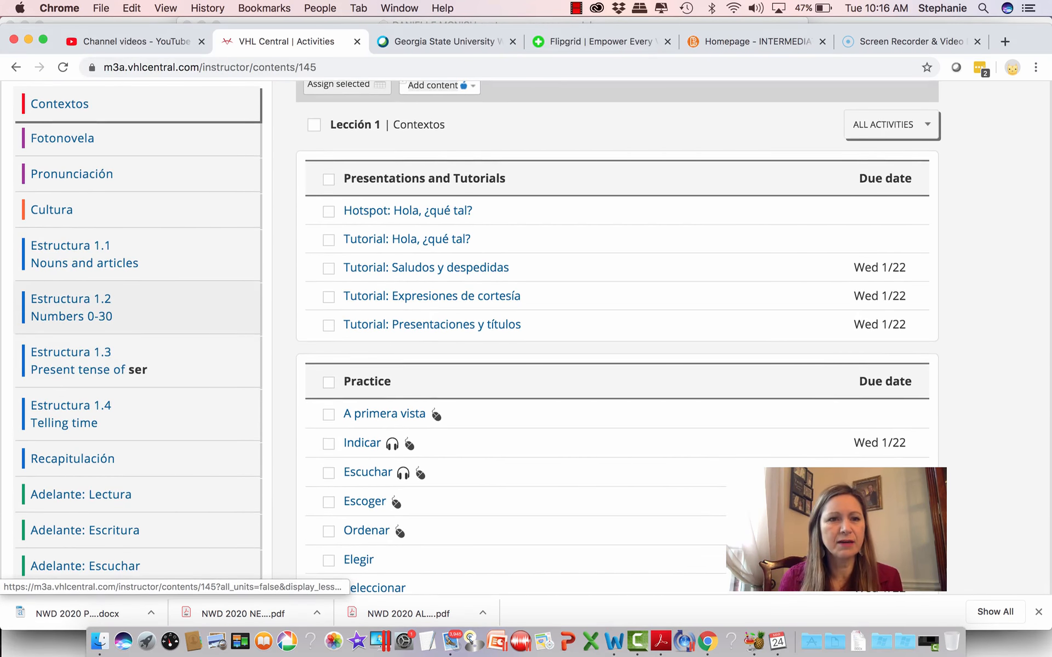
left_click(88, 360)
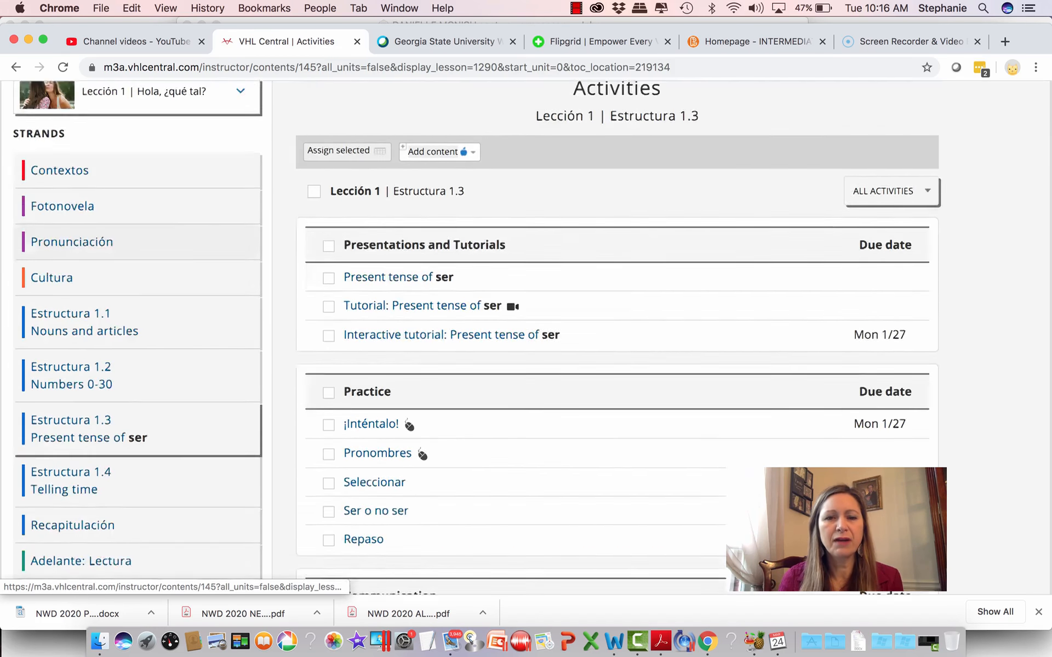
Enlarge the page to 125% and open the Preguntas partner chat under Communication to view its partner list and picture
scroll(526, 340, "down", 5)
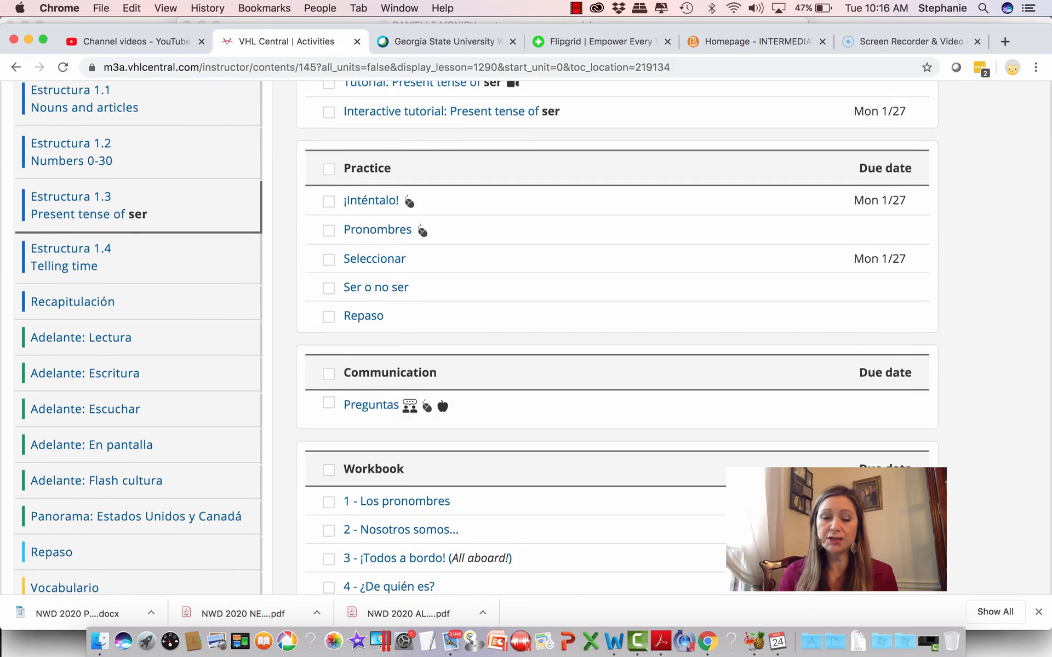
key("super+plus")
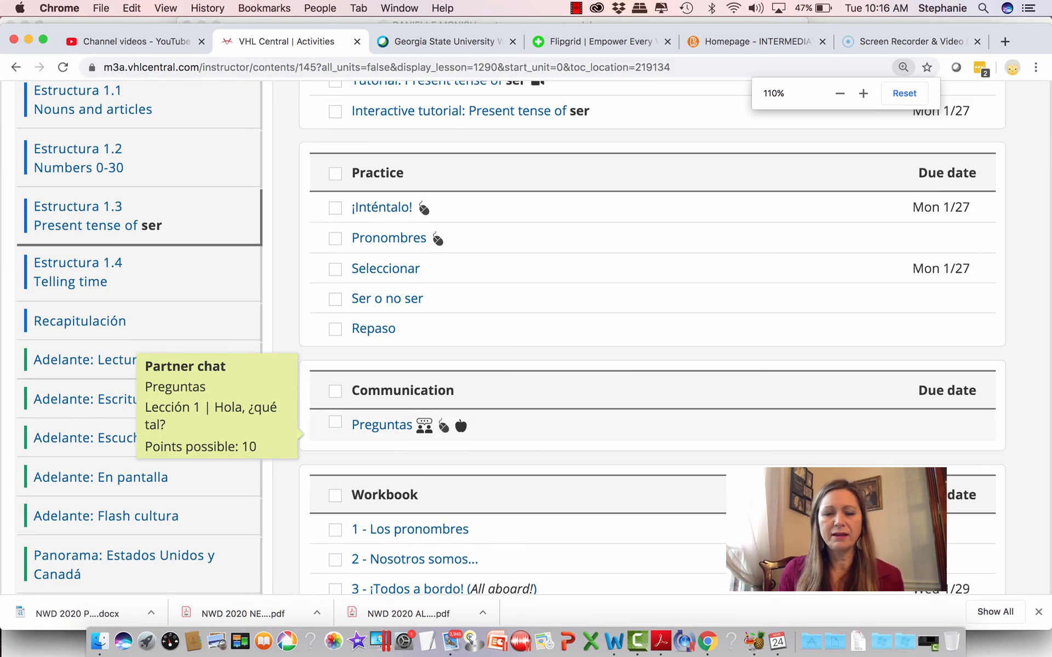
key("super+plus")
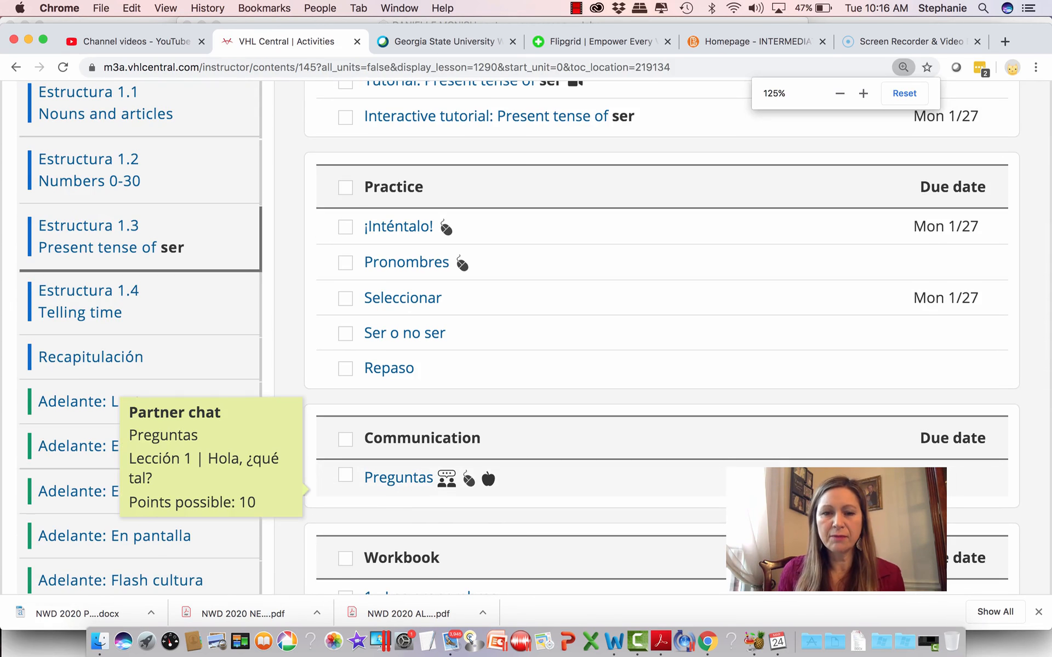
left_click(398, 477)
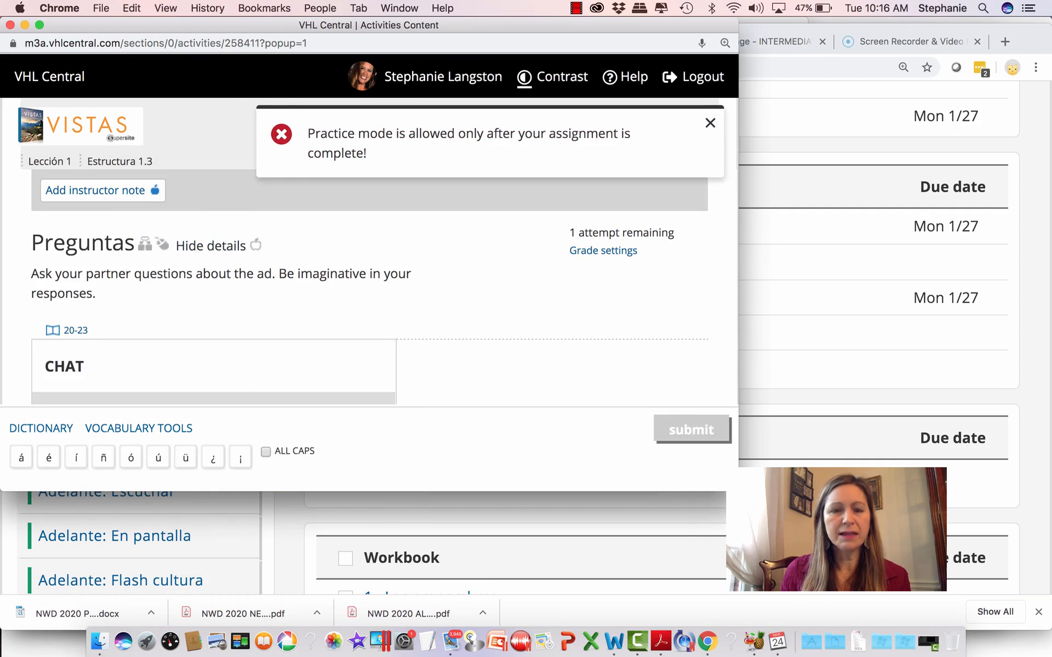
scroll(431, 296, "down", 8)
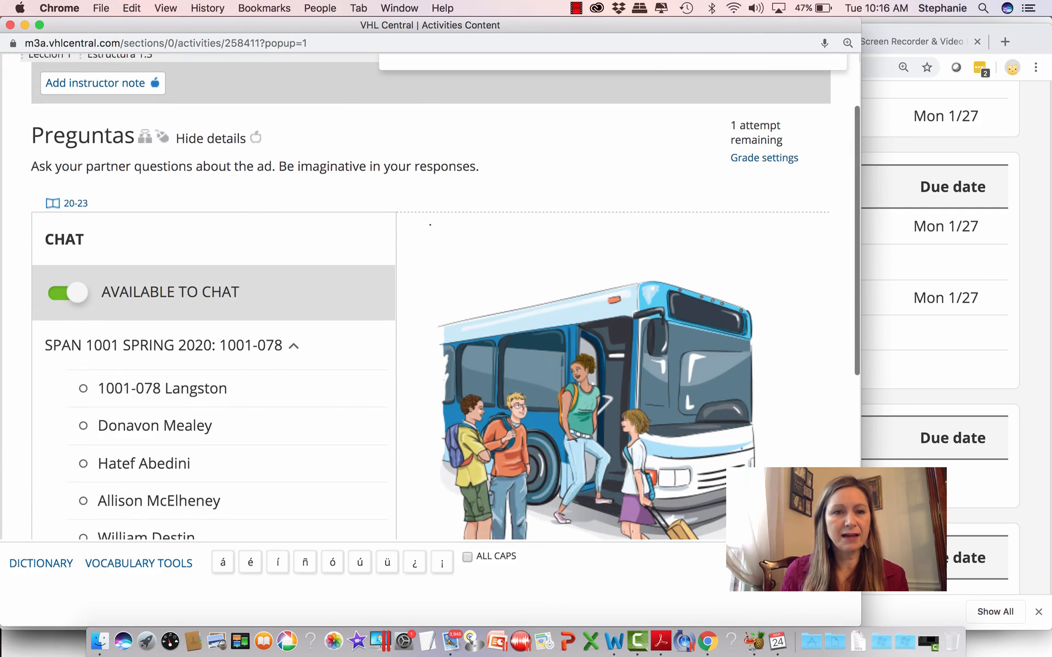
Choose a student from section 1001-081 as chat partner, then open the connection test's audio/video check and close it without running it
scroll(214, 219, "down", 10)
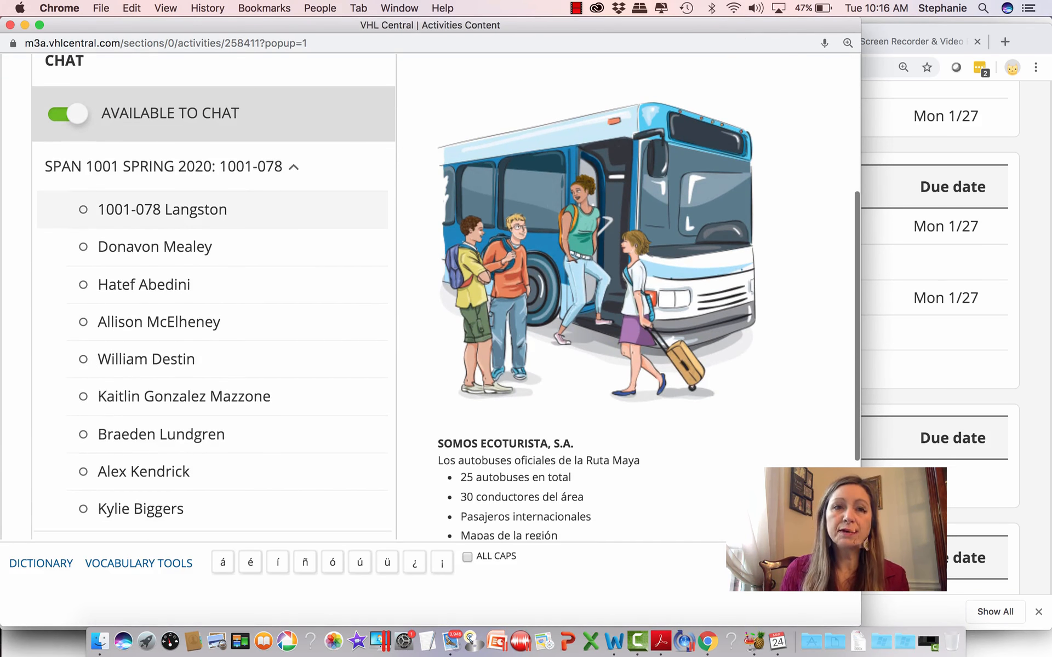
scroll(213, 282, "down", 3)
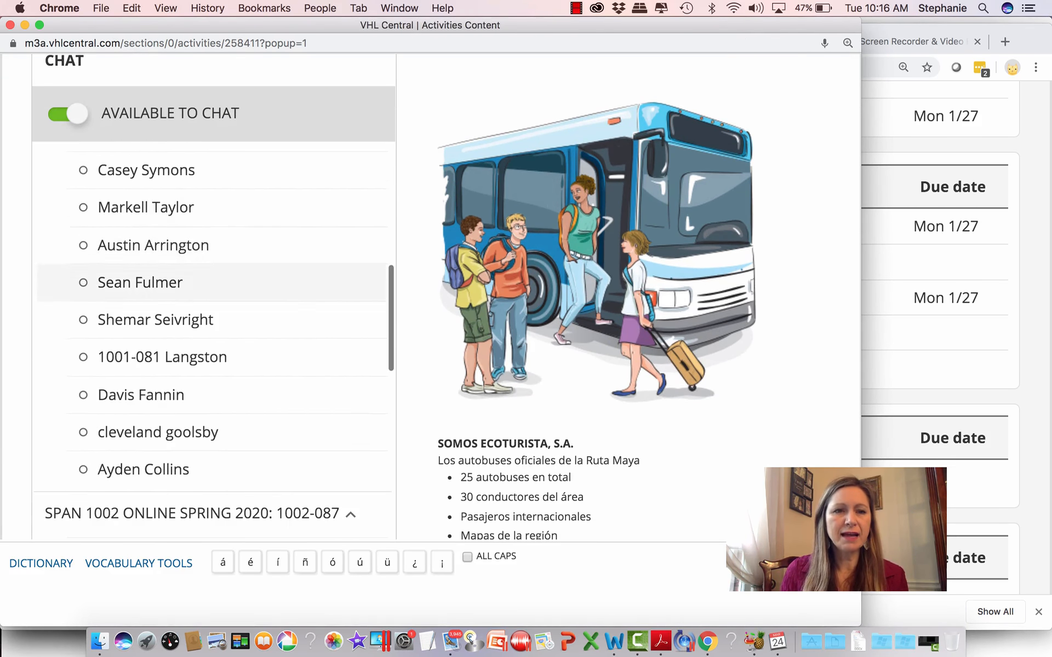
left_click(213, 282)
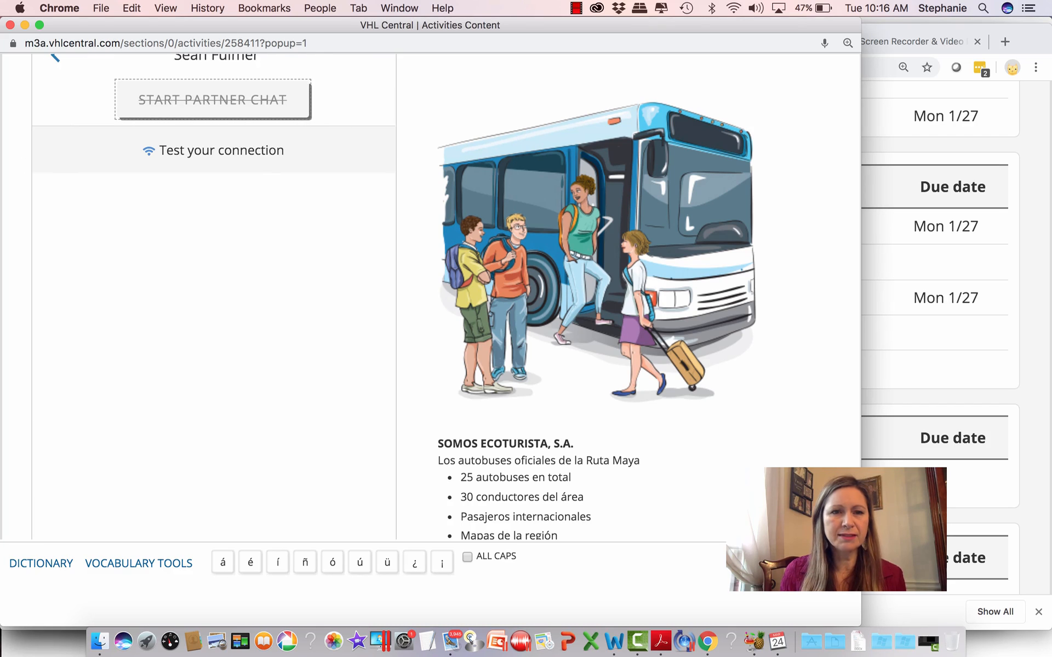
scroll(214, 282, "up", 3)
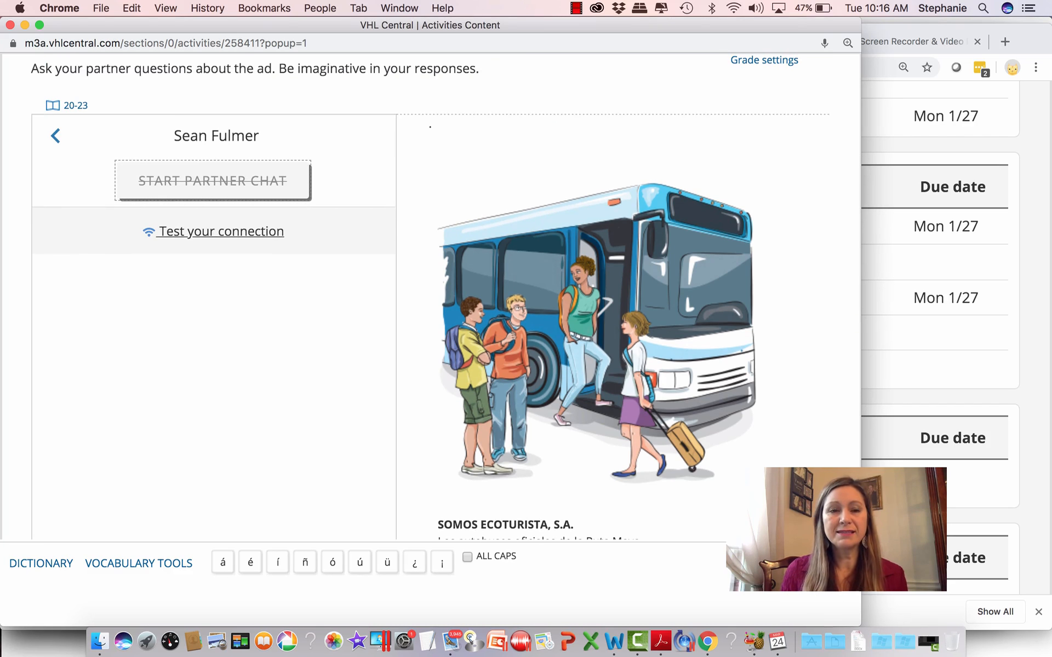
left_click(222, 232)
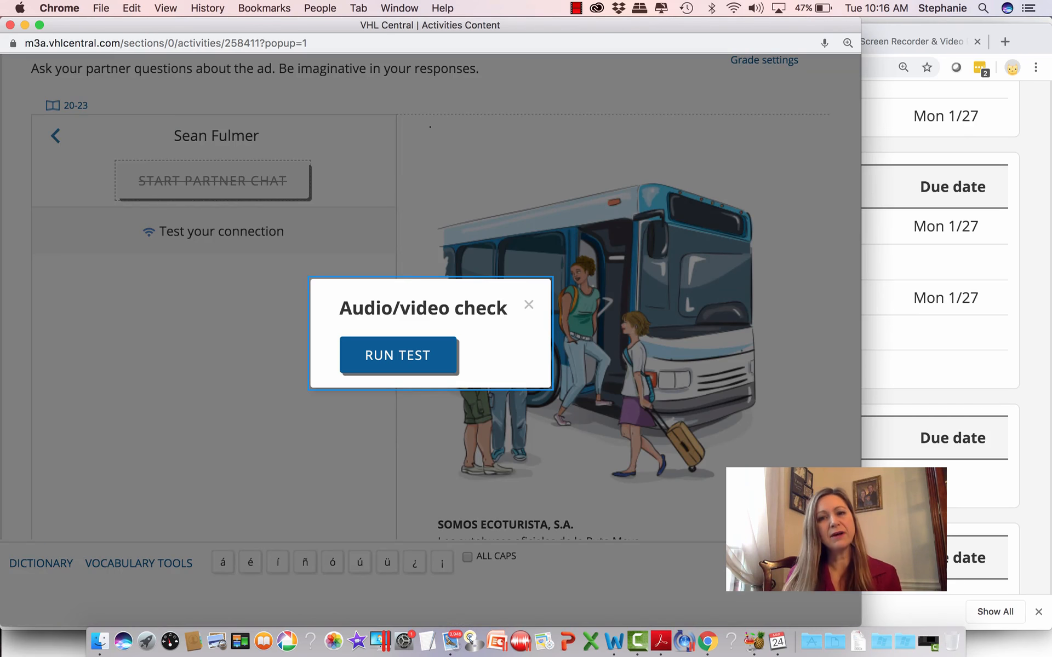
left_click(529, 305)
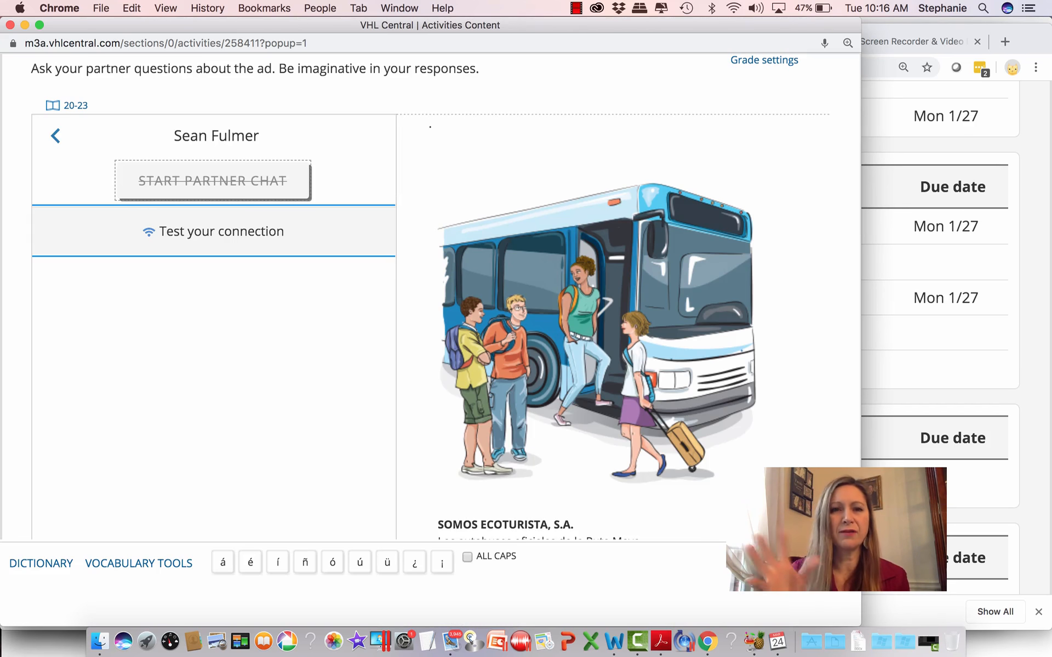
Look over the question prompts below the ad and send the chat partner the message "Hola! Listo?"
scroll(433, 296, "down", 10)
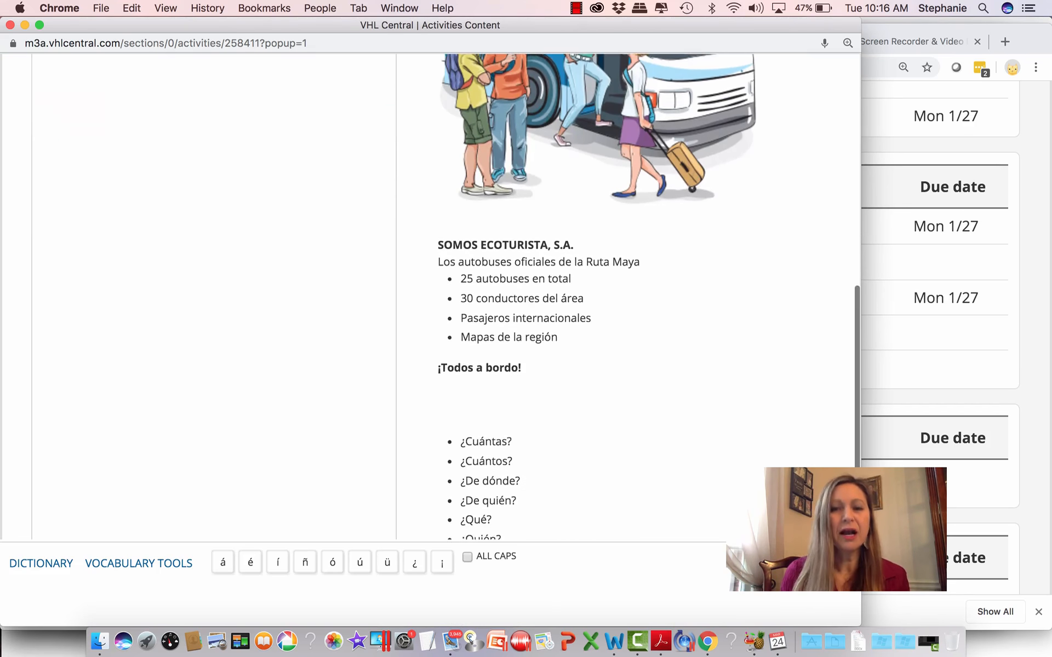
scroll(432, 295, "up", 12)
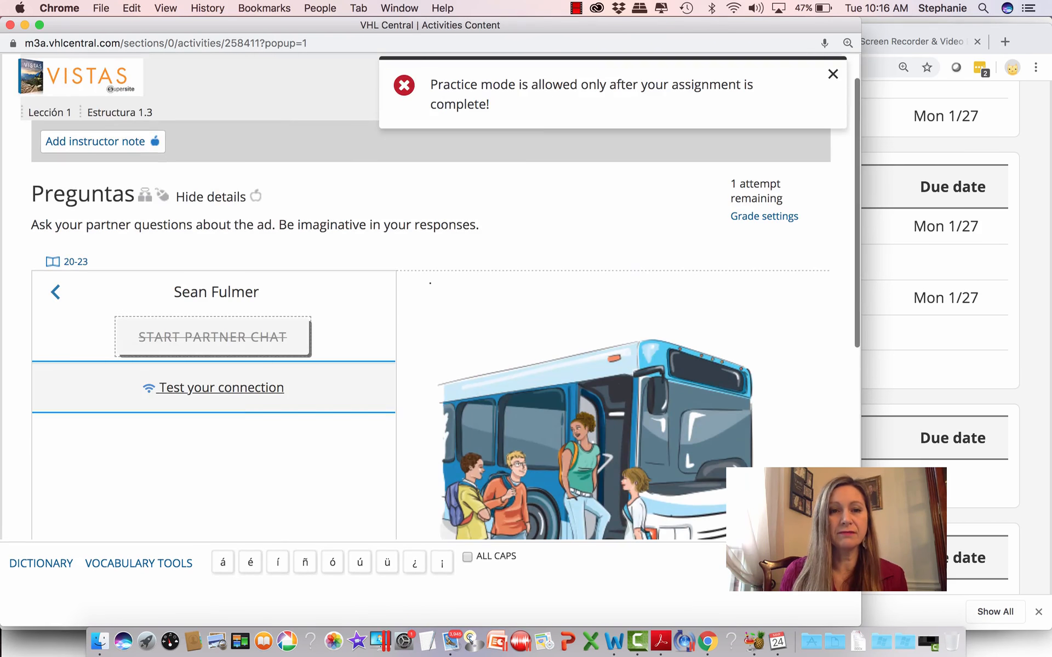
scroll(432, 296, "down", 10)
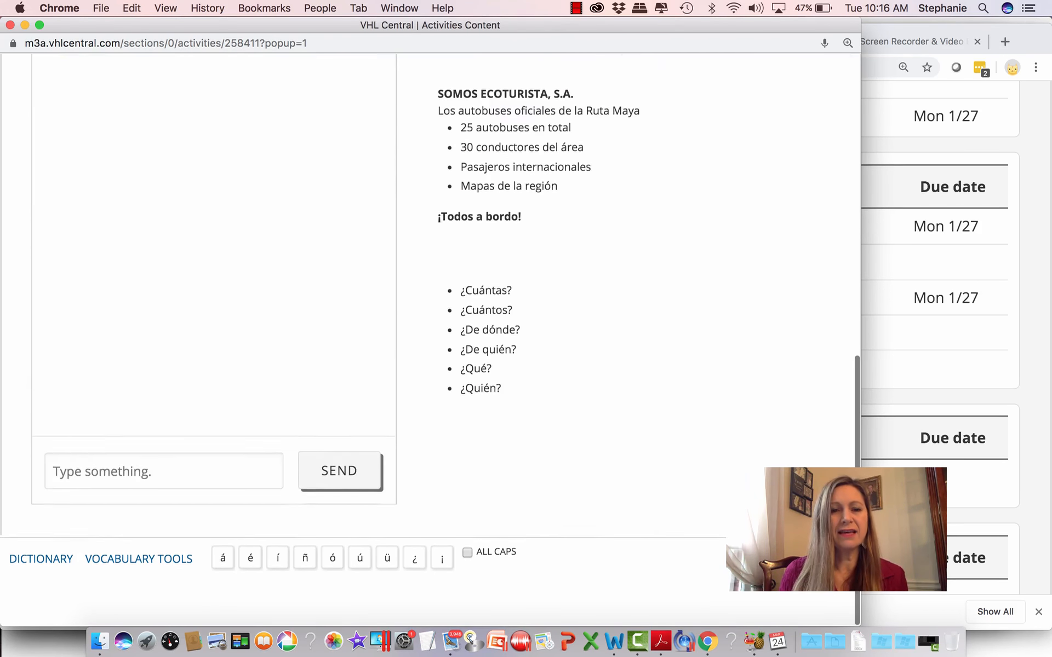
type("Hola!  Listo")
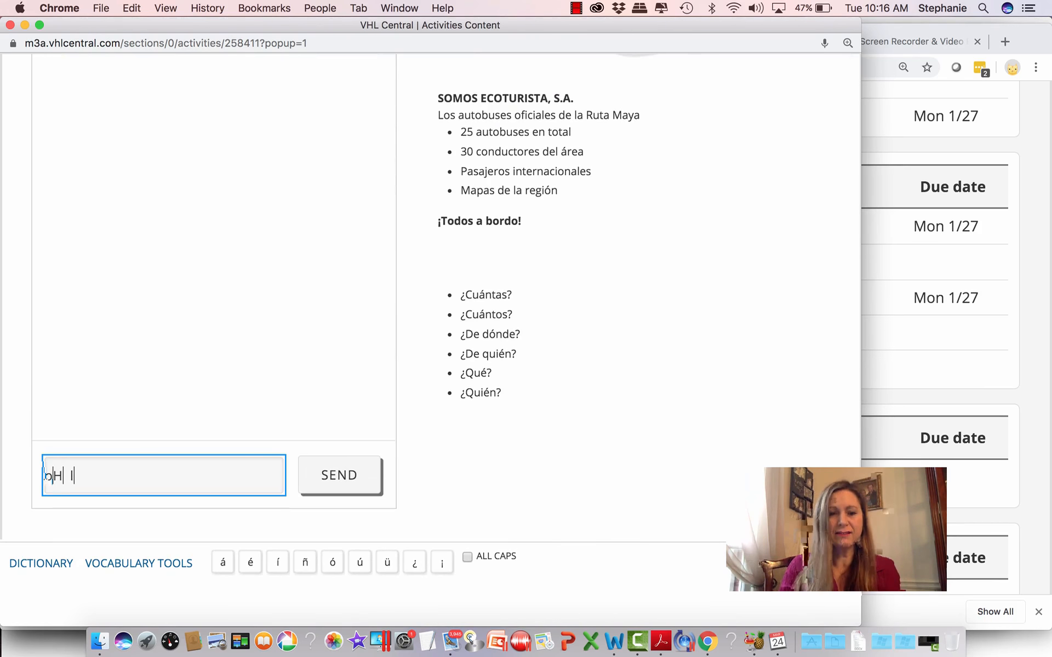
type("?")
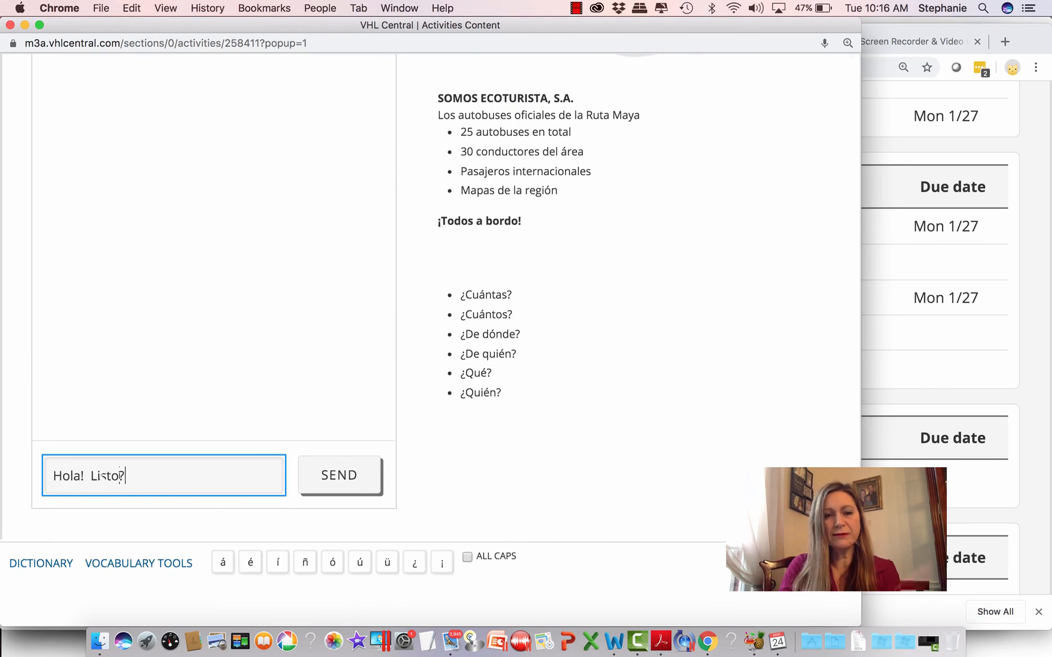
key("Return")
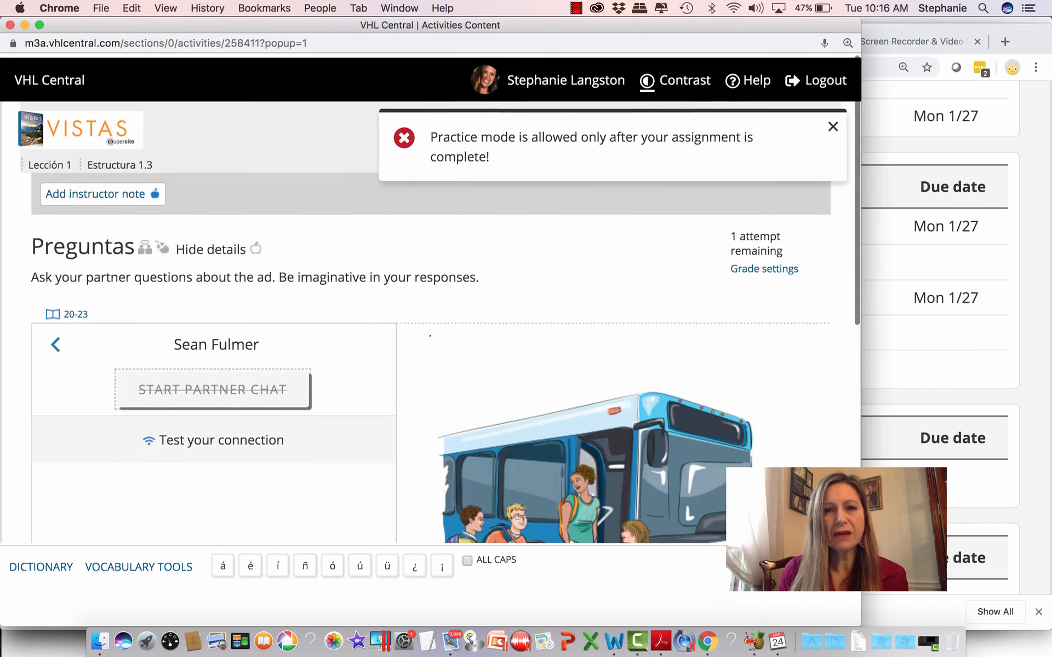
Return to the partner list, review the class sections and question words, and close the Preguntas activity
scroll(430, 332, "down", 10)
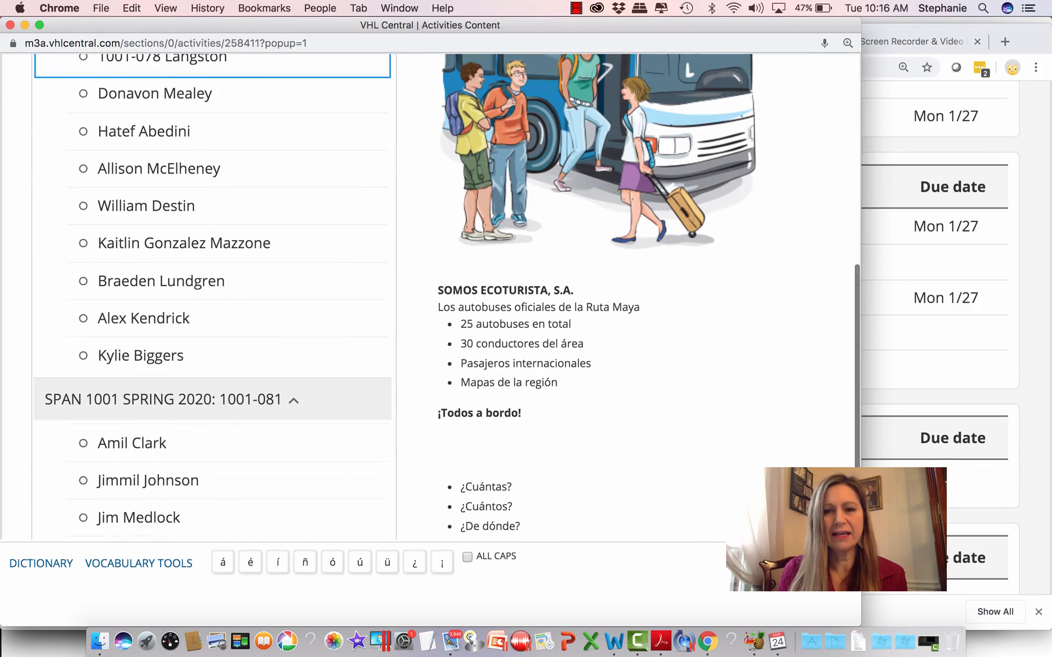
scroll(430, 296, "up", 2)
scroll(430, 296, "down", 6)
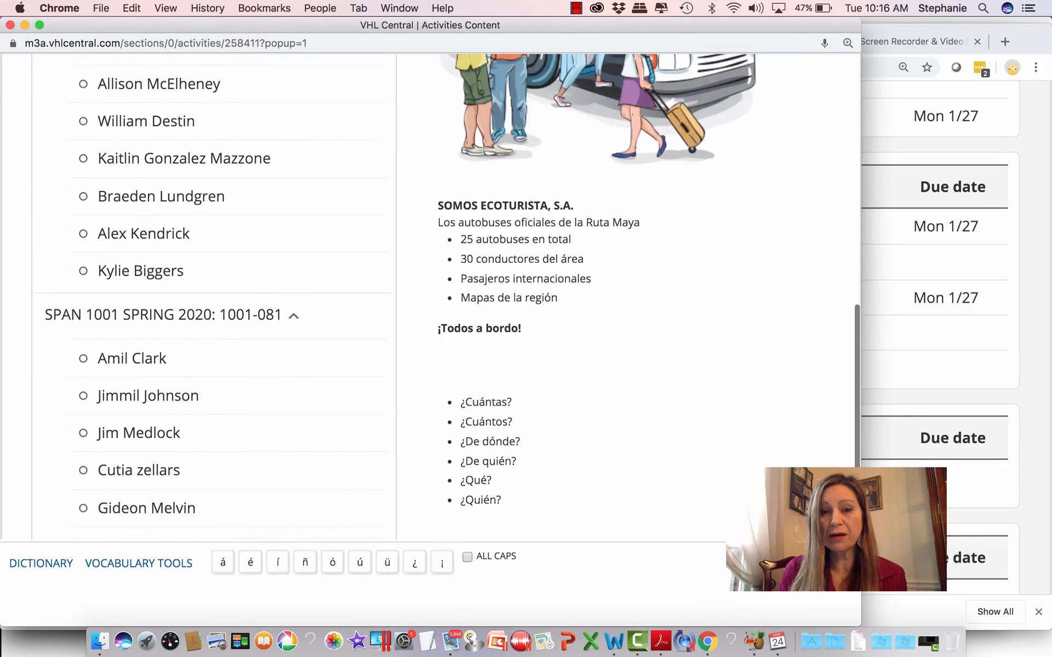
scroll(430, 256, "up", 10)
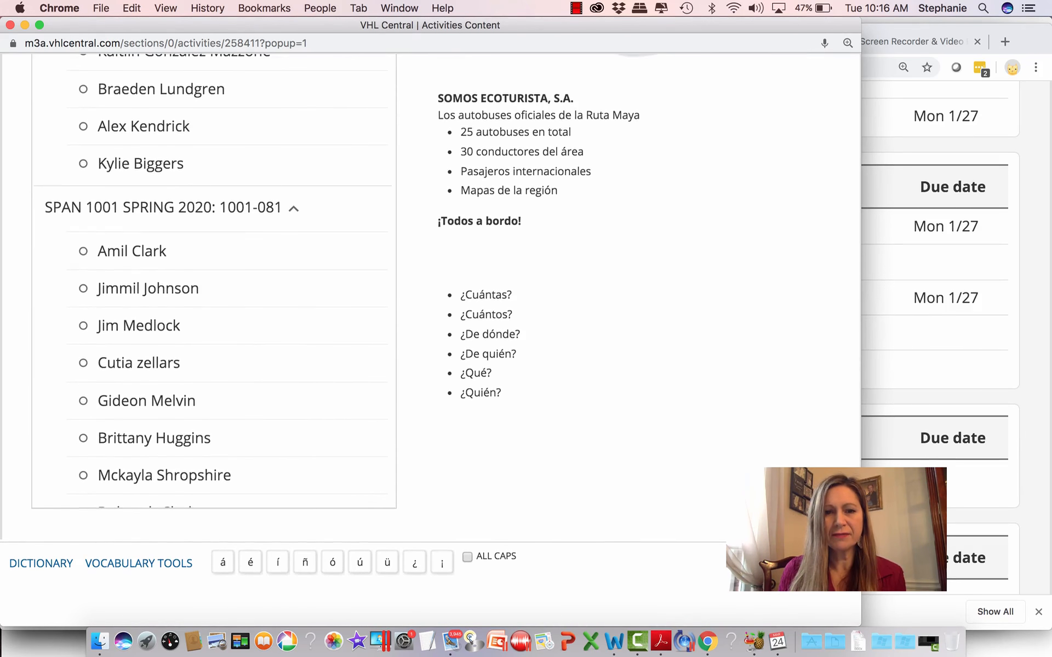
scroll(430, 295, "up", 2)
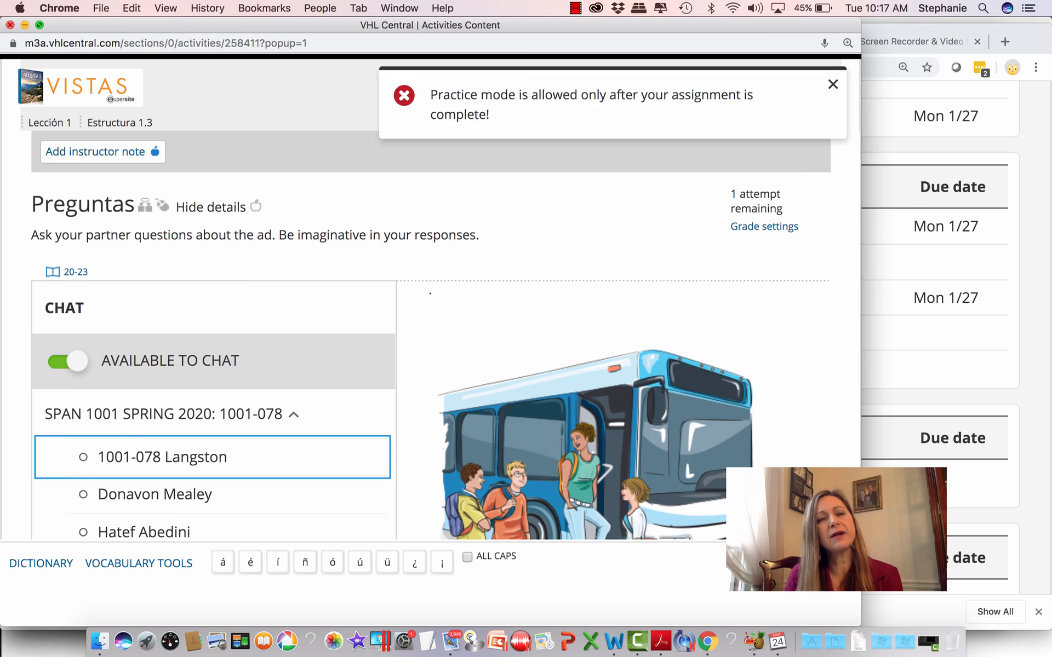
left_click(10, 25)
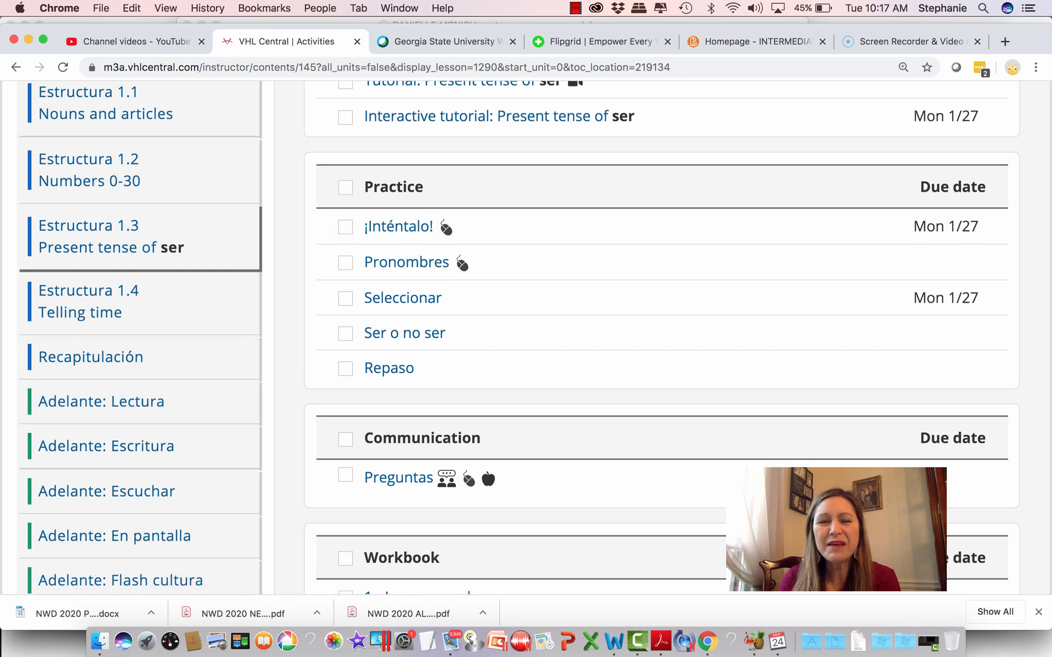
Look through the Estructura 1.3 tutorials, Practice and Communication activities and return to the start of the activity list
mouse_move(398, 226)
scroll(460, 307, "up", 5)
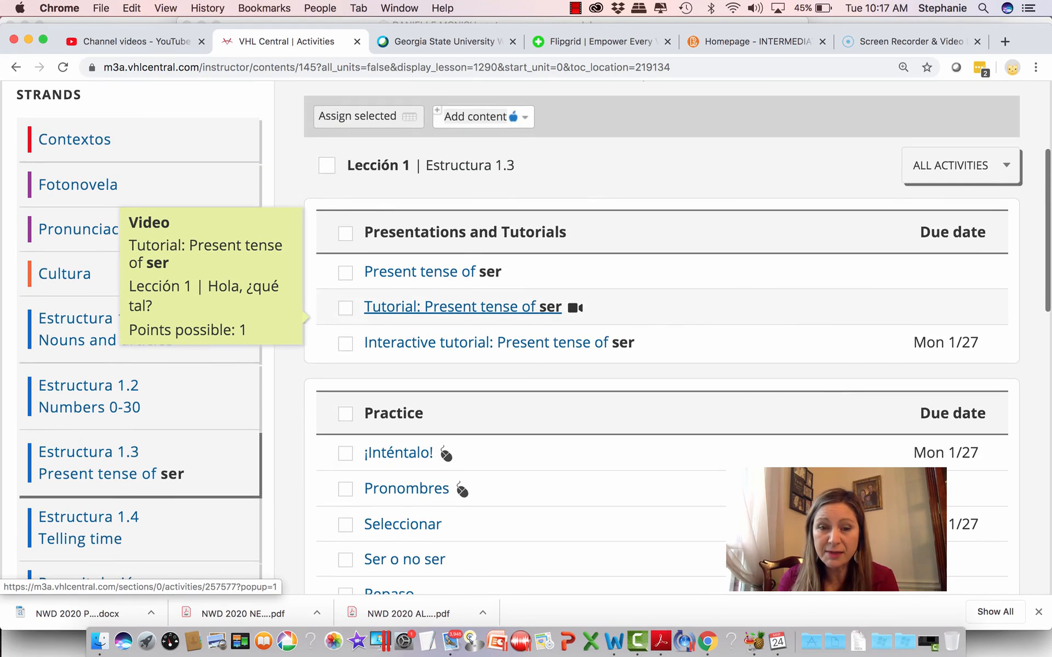
scroll(461, 307, "down", 6)
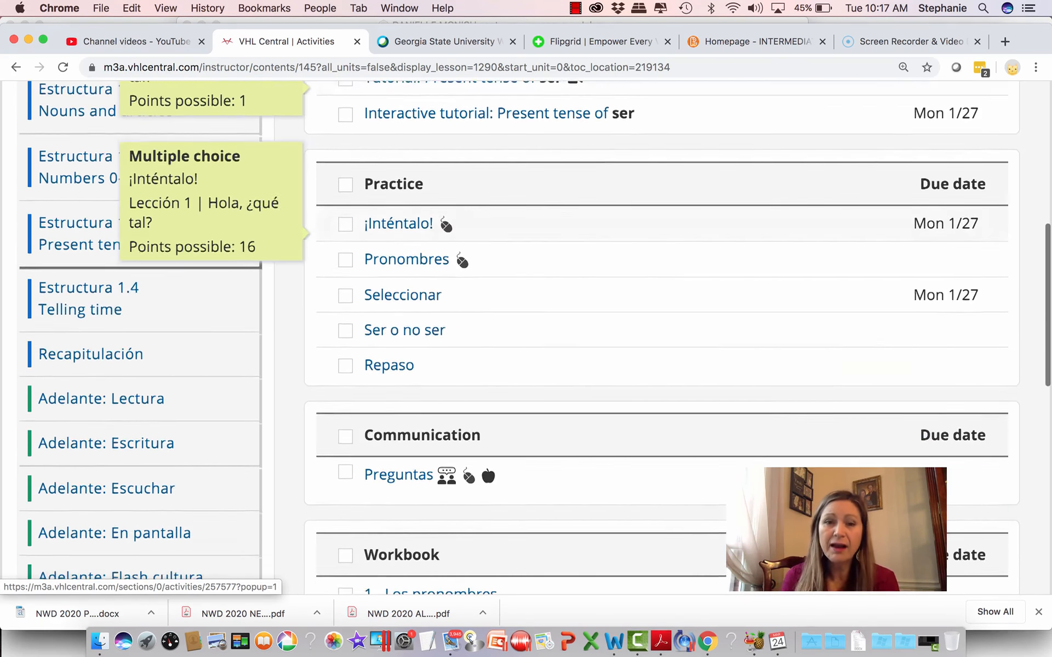
scroll(460, 307, "down", 1)
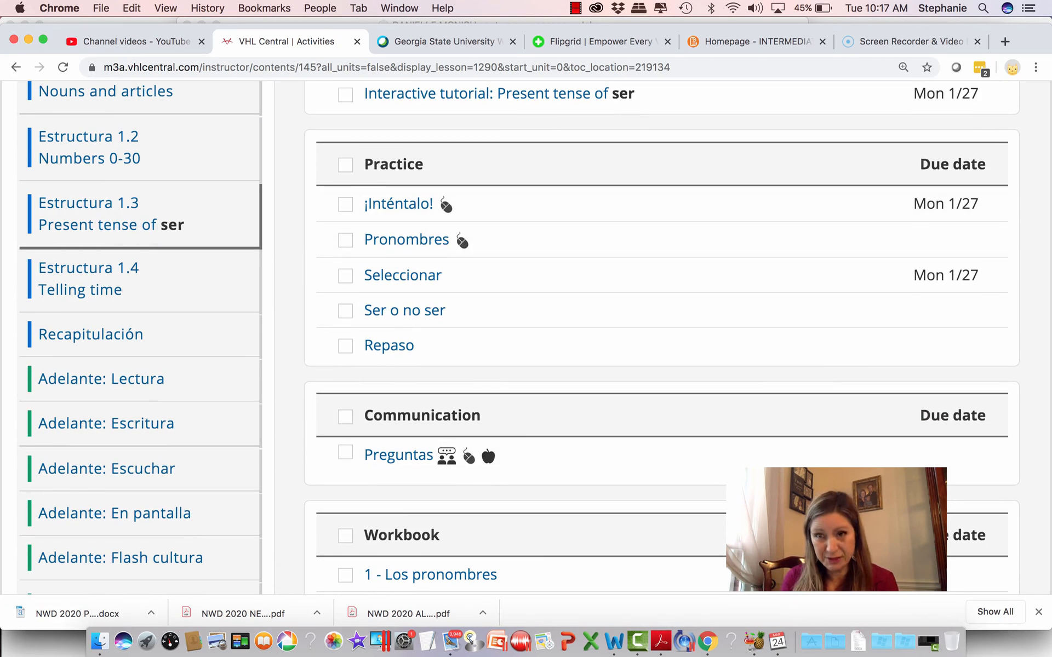
scroll(488, 446, "up", 11)
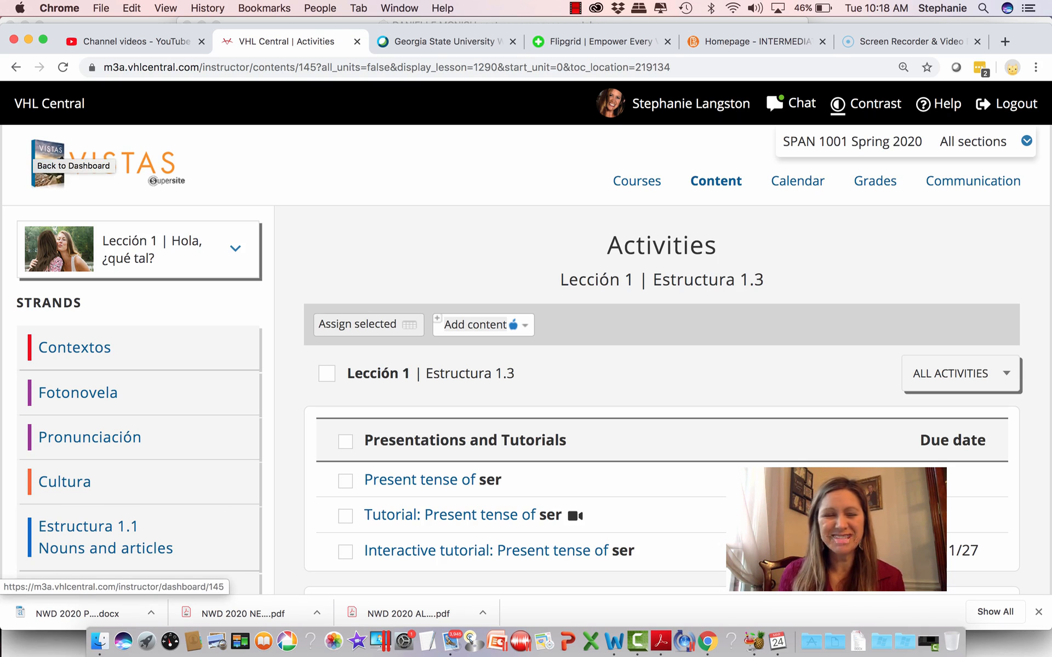
Switch to the Word document "free resources for teaching and oral assessments" and place the cursor after WebEx in the oral assessment list
key("super+Tab")
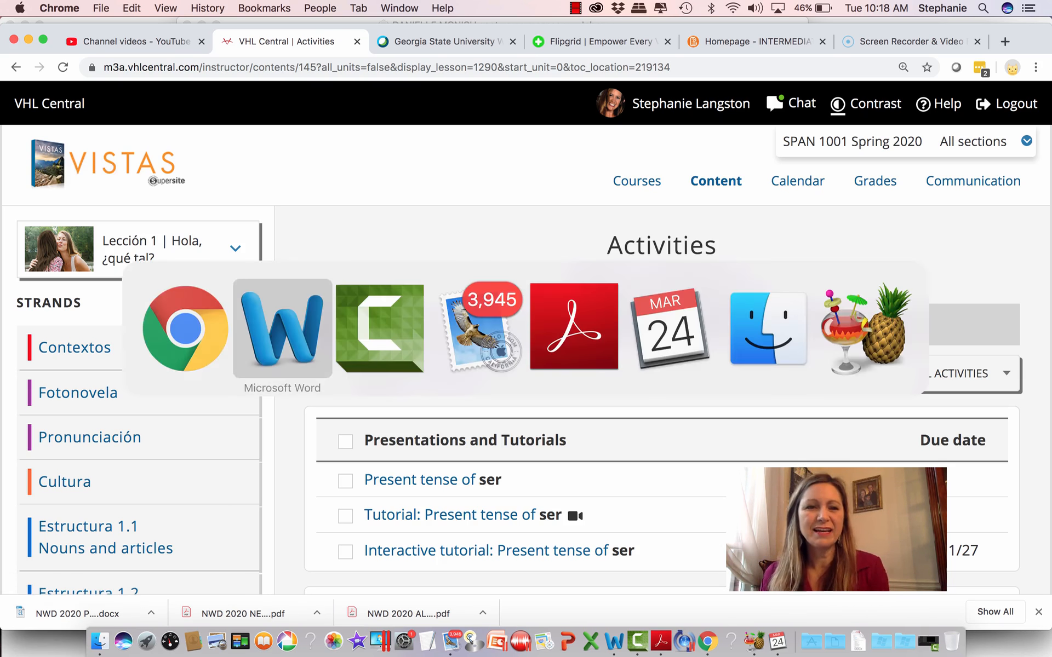
scroll(482, 378, "up", 1)
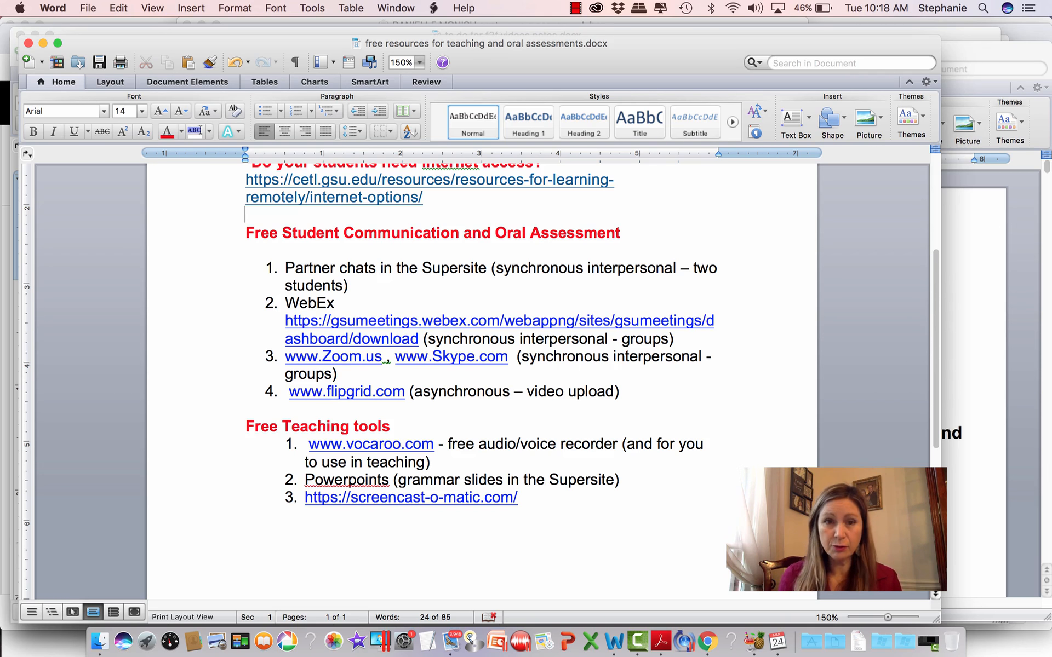
left_click(346, 303)
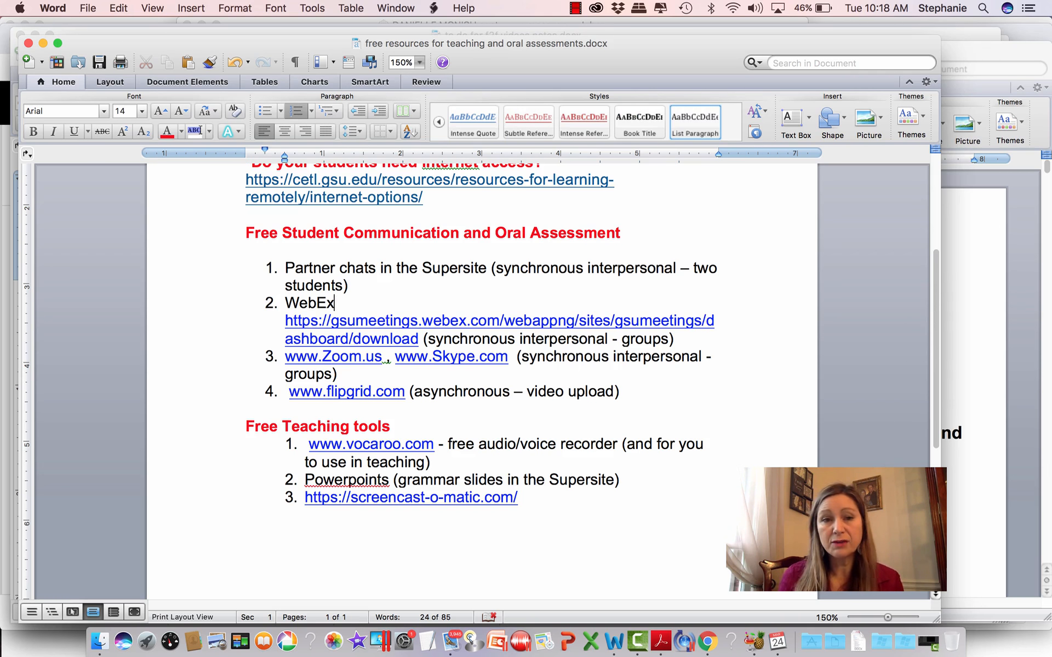